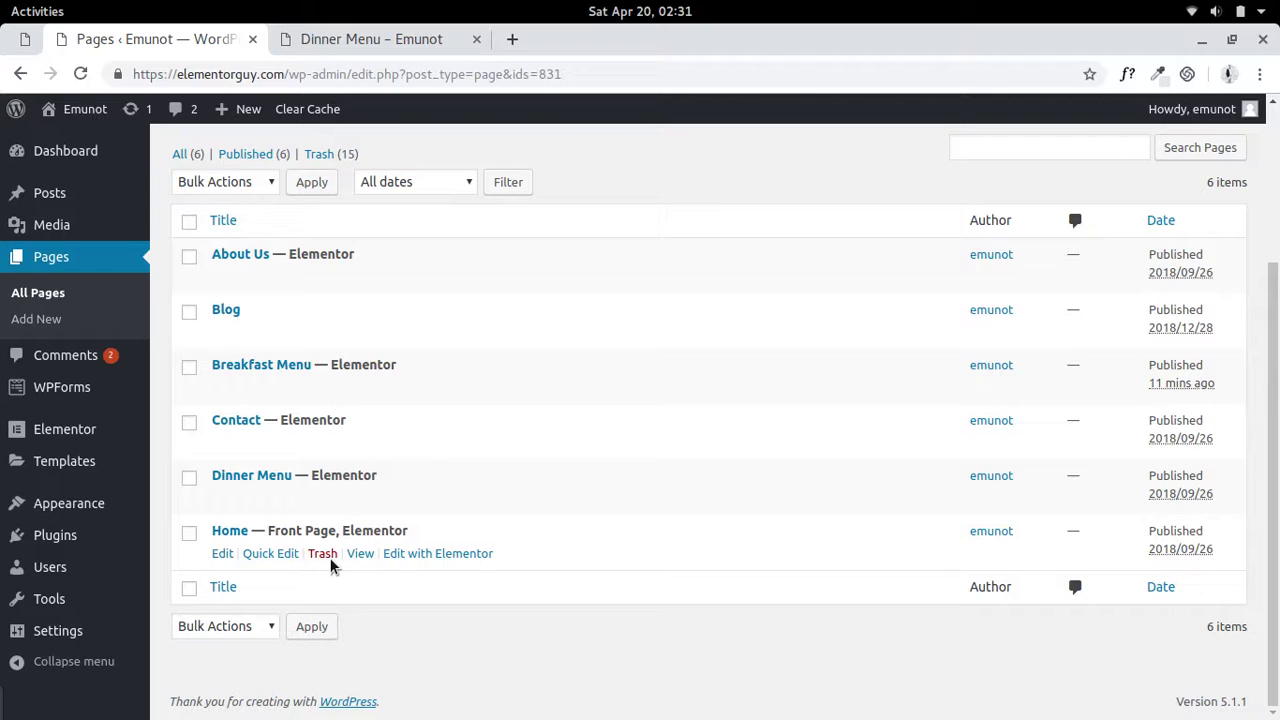
Review the live Dinner Menu page, then open its Elementor editor in a new tab.
left_click(375, 40)
scroll(517, 577, "down", 5)
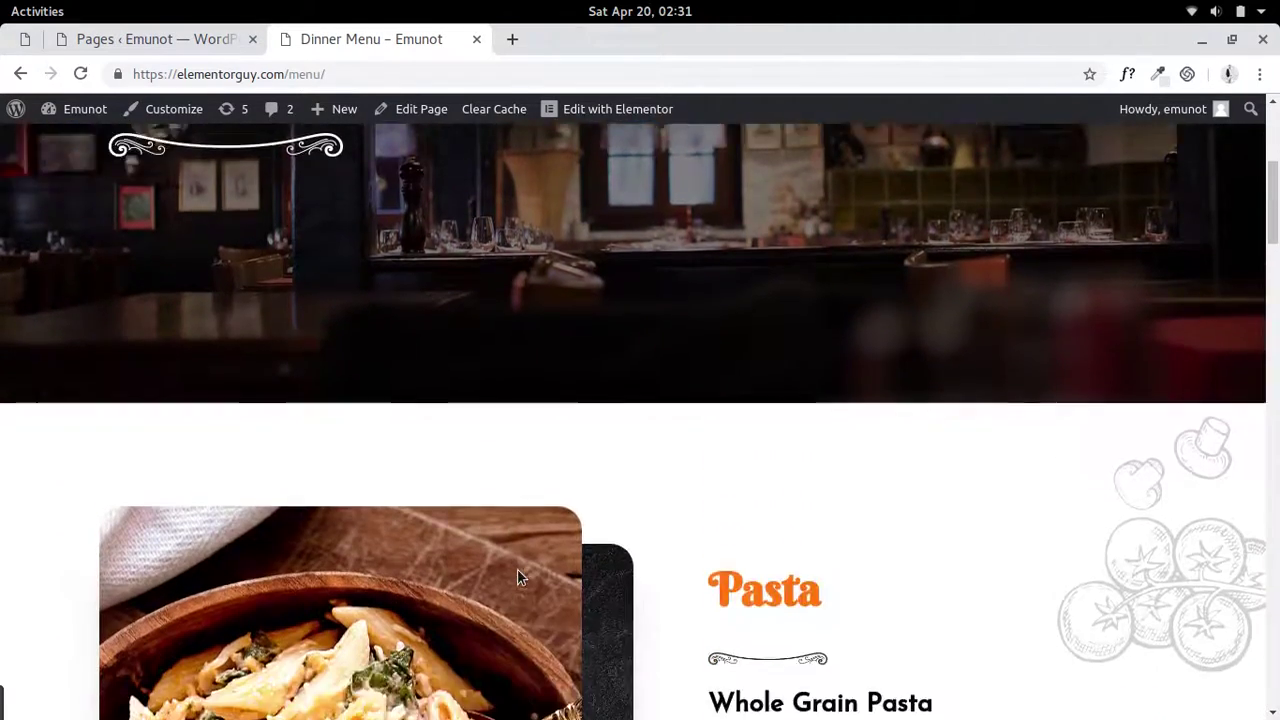
scroll(517, 570, "down", 4)
scroll(517, 566, "up", 5)
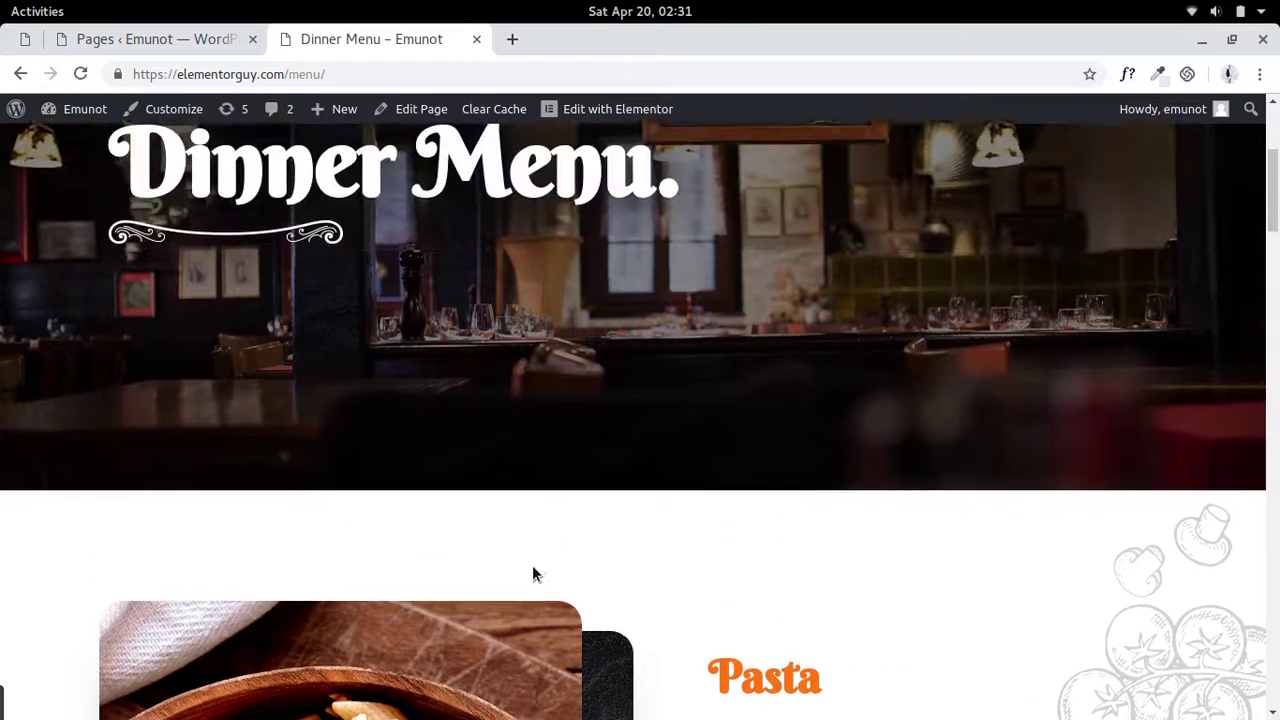
scroll(533, 574, "up", 2)
scroll(533, 550, "up", 1)
scroll(490, 480, "down", 5)
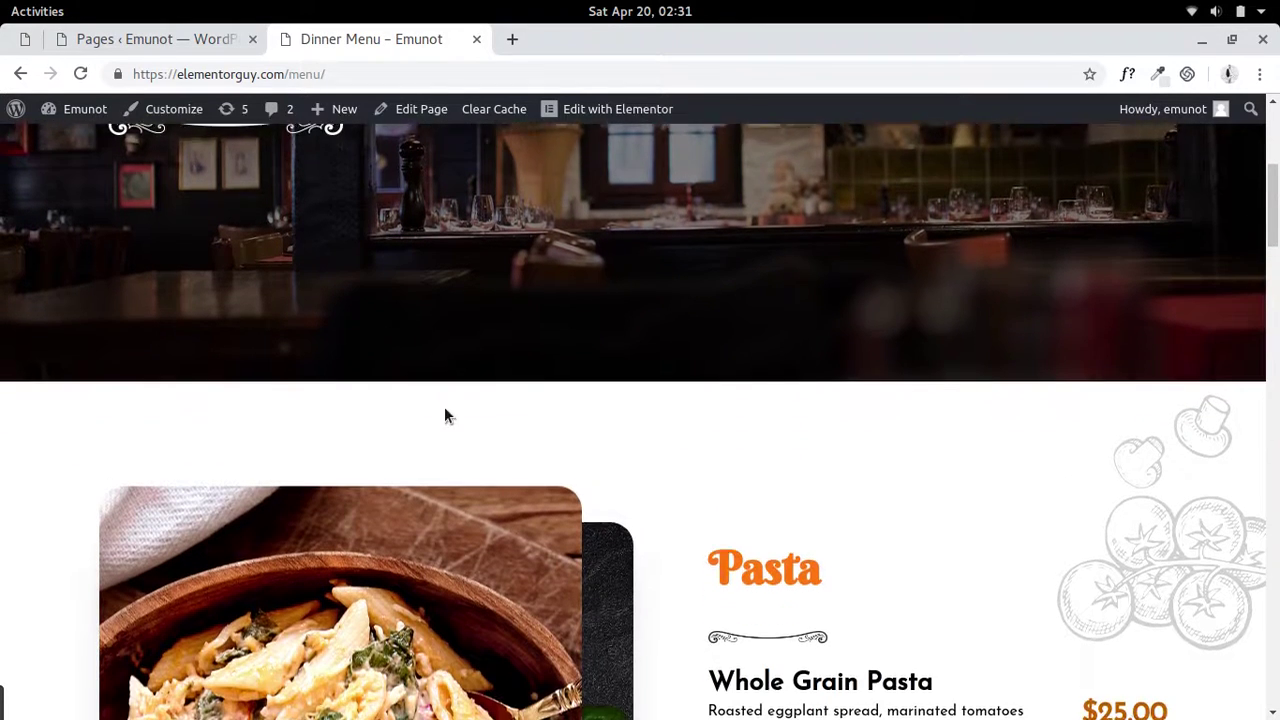
left_click(171, 40)
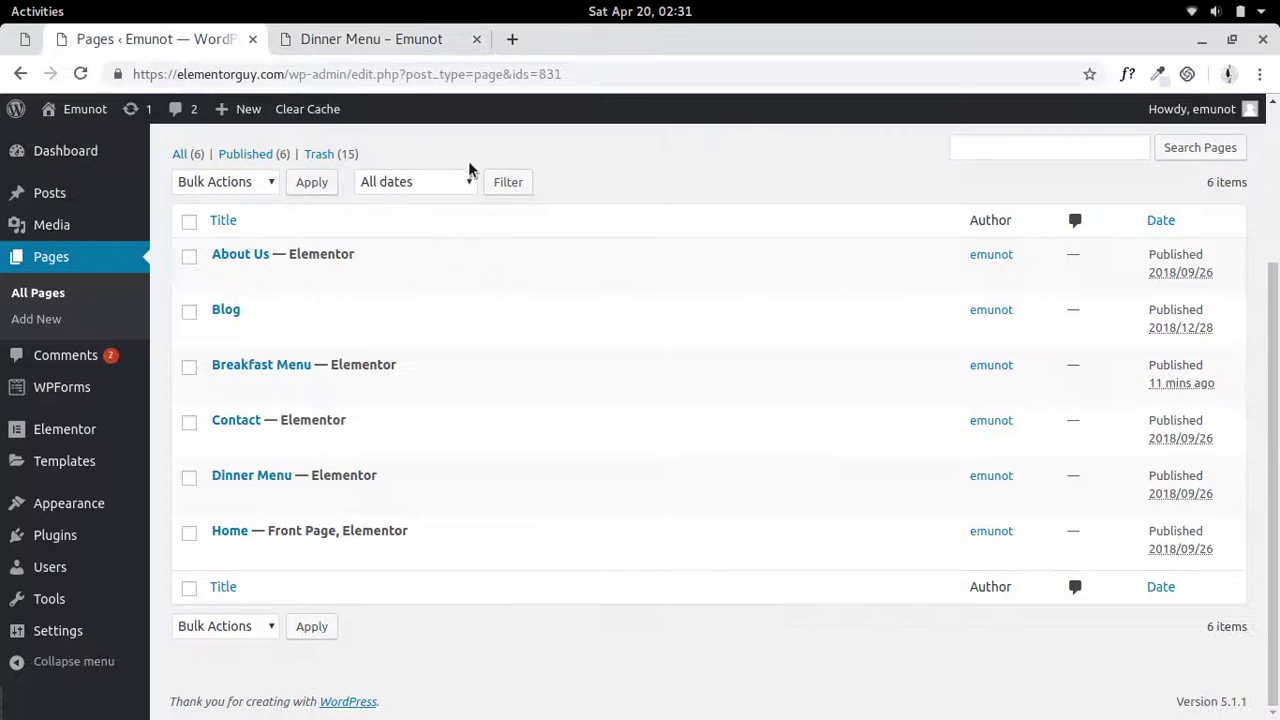
left_click(391, 44)
scroll(525, 258, "down", 3)
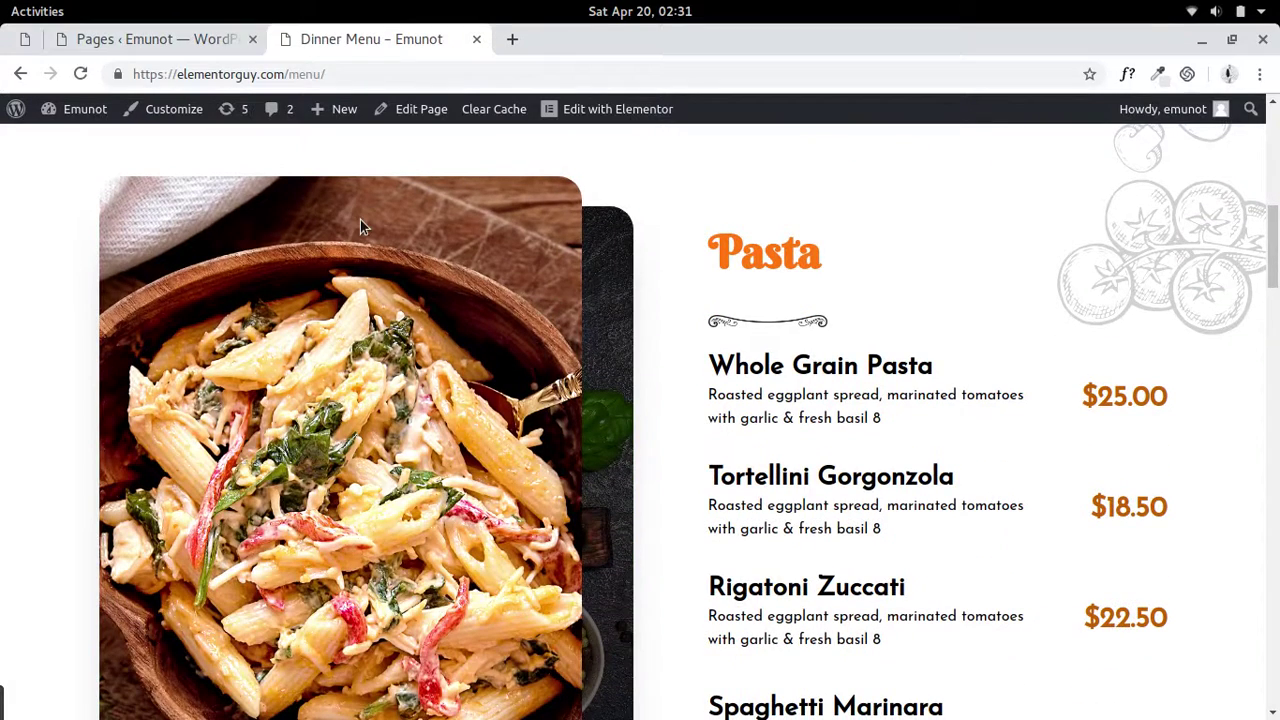
left_click(184, 40)
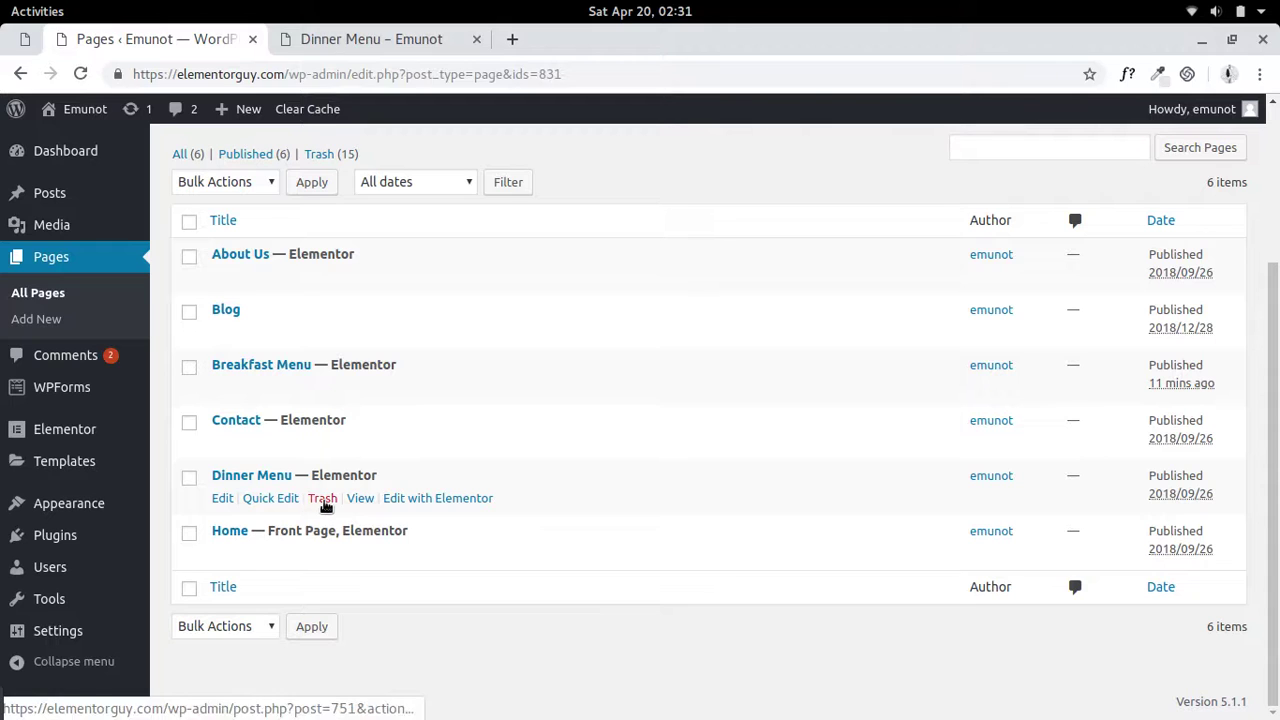
right_click(424, 500)
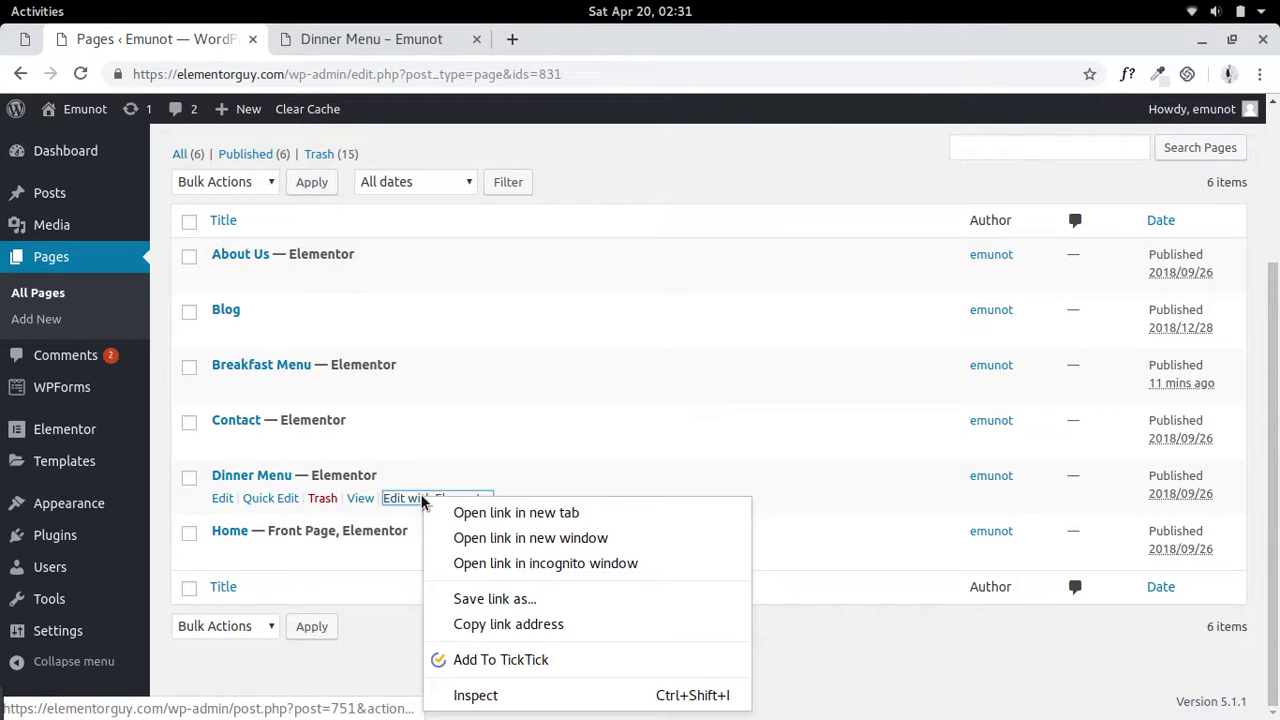
left_click(480, 513)
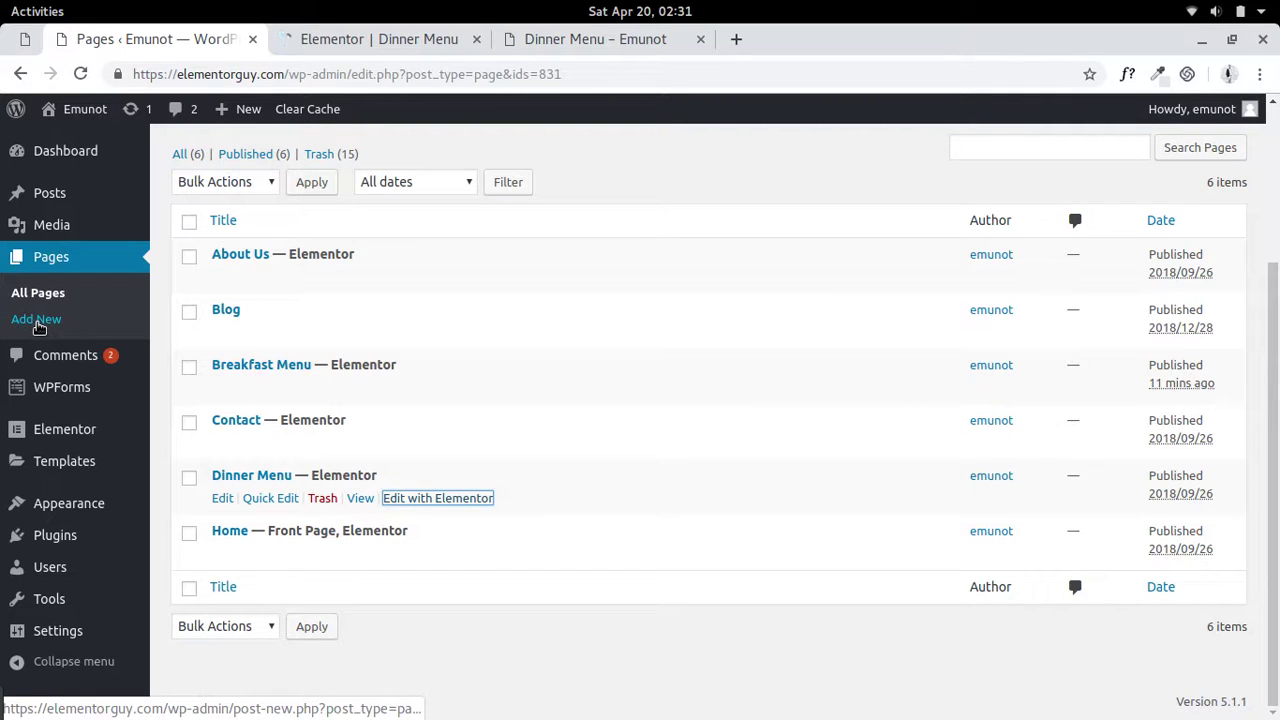
Create a draft page titled 'Breakfast Menu' and open it in Elementor.
left_click(37, 322)
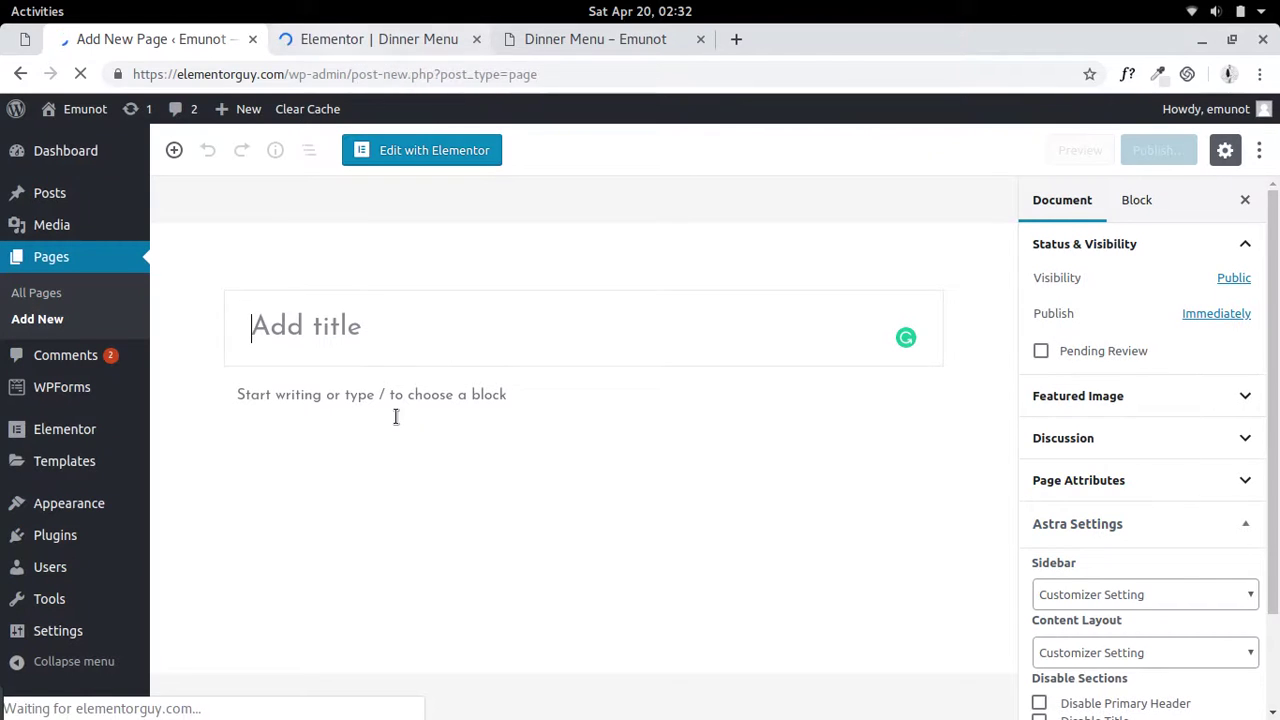
type("Bre")
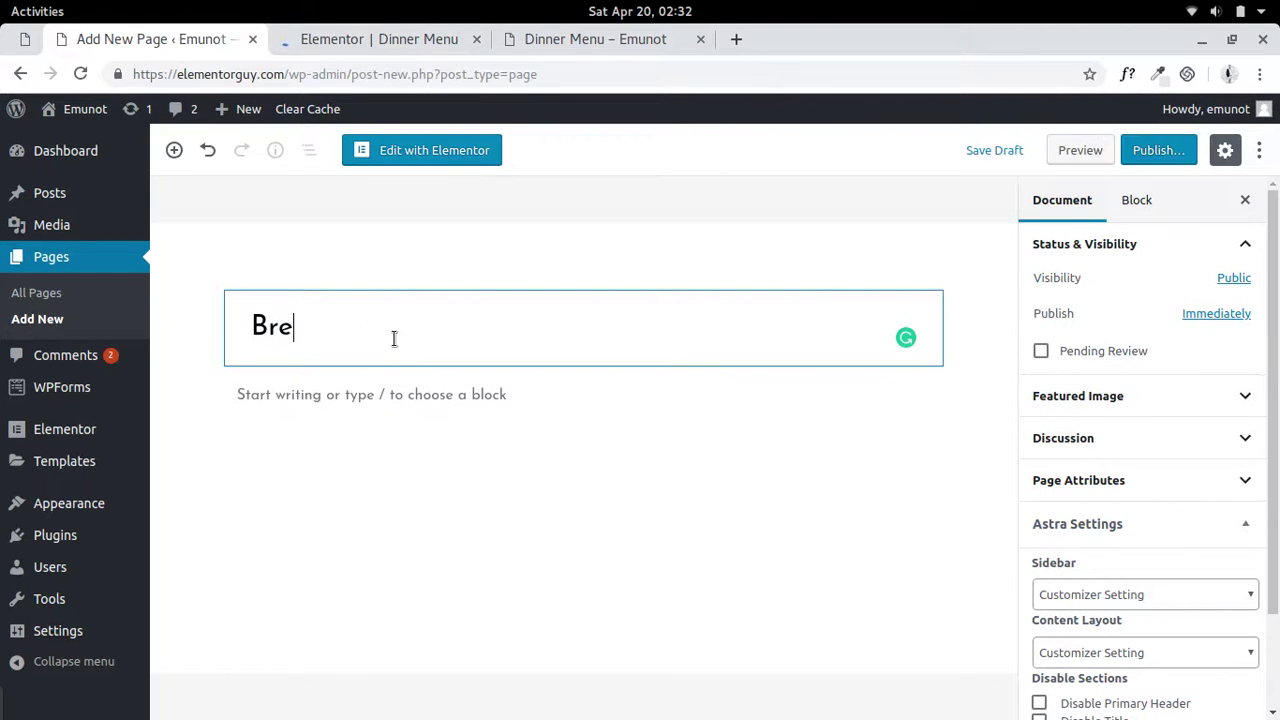
type("akfast Menu")
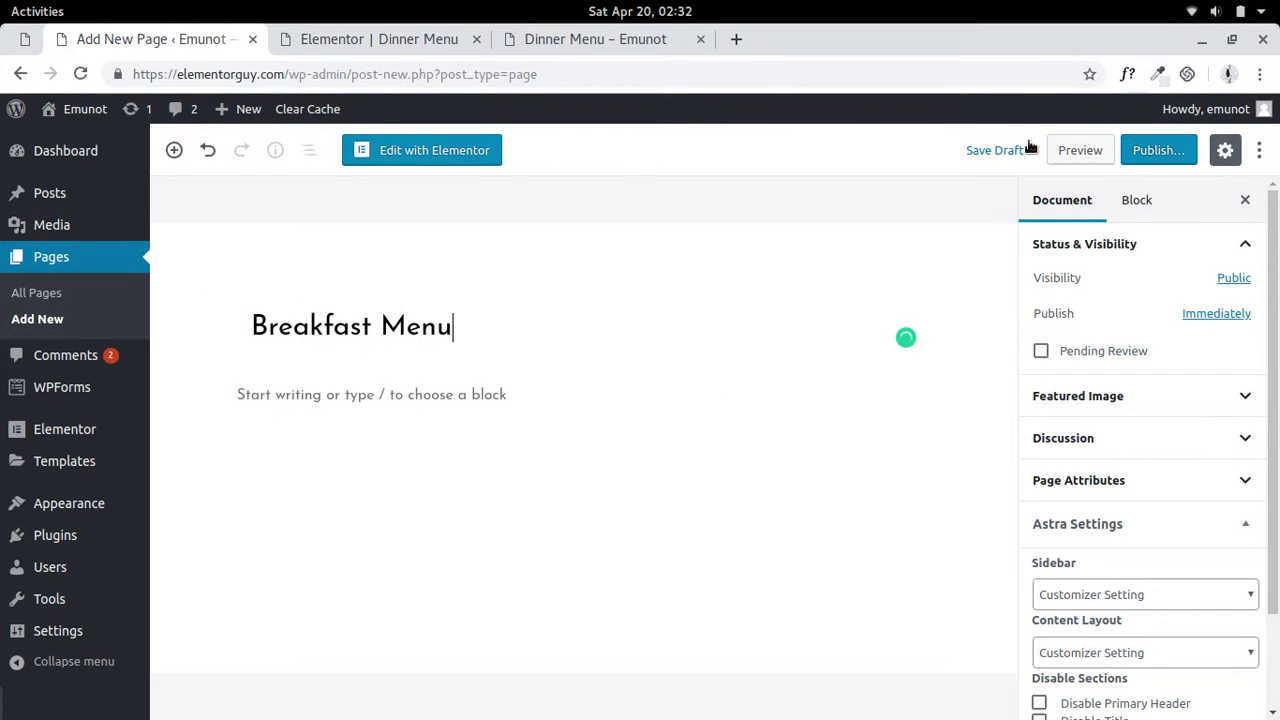
left_click(998, 149)
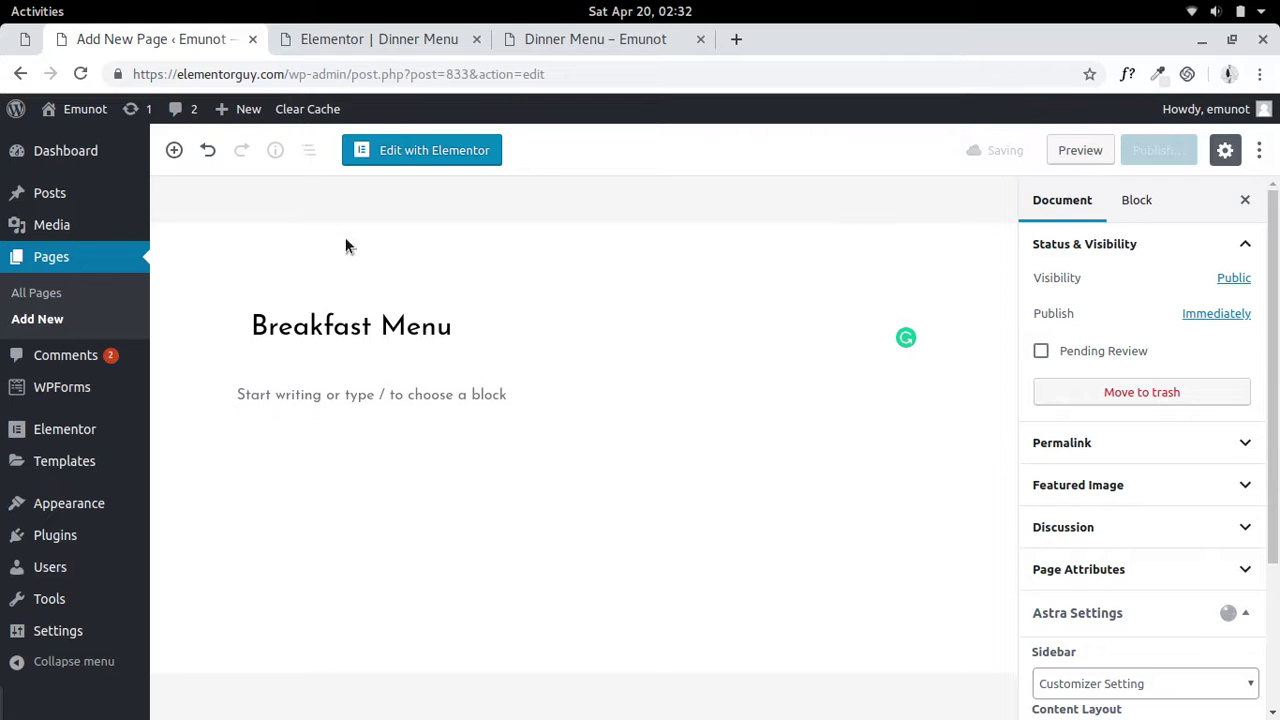
left_click(425, 152)
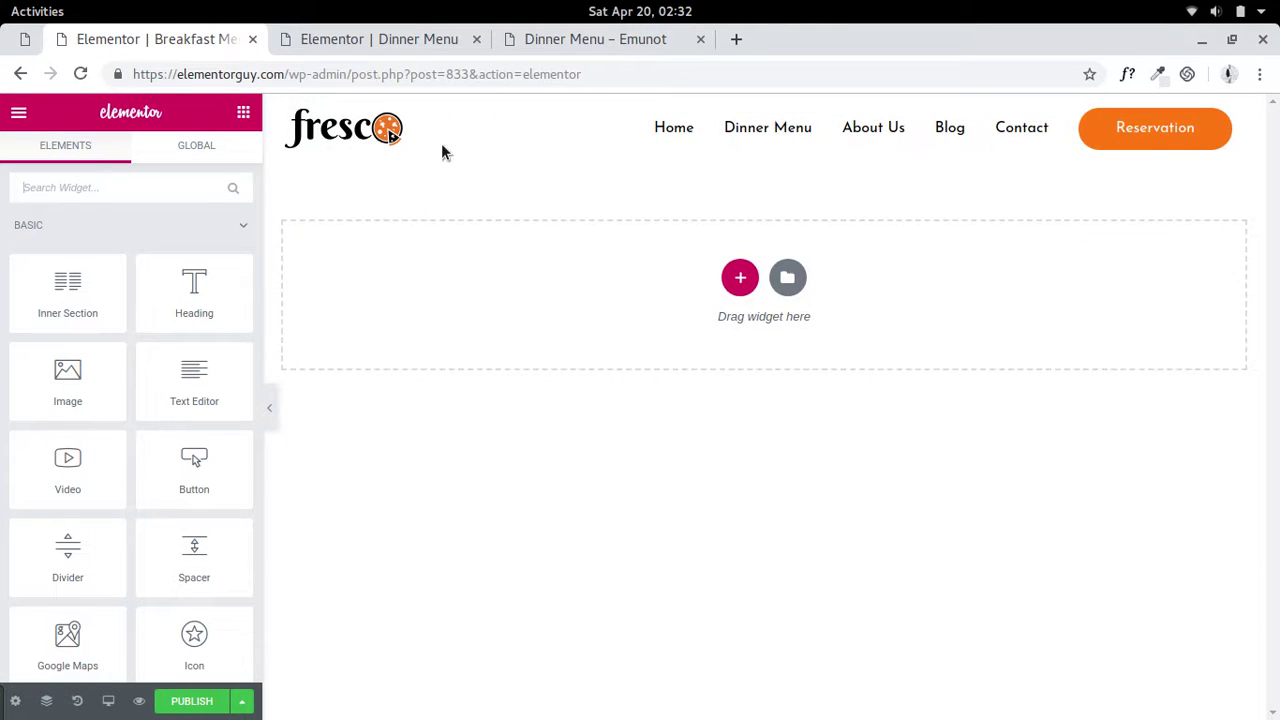
Use Copy All Content in the Dinner Menu editor, then return to the Breakfast Menu editor.
left_click(422, 41)
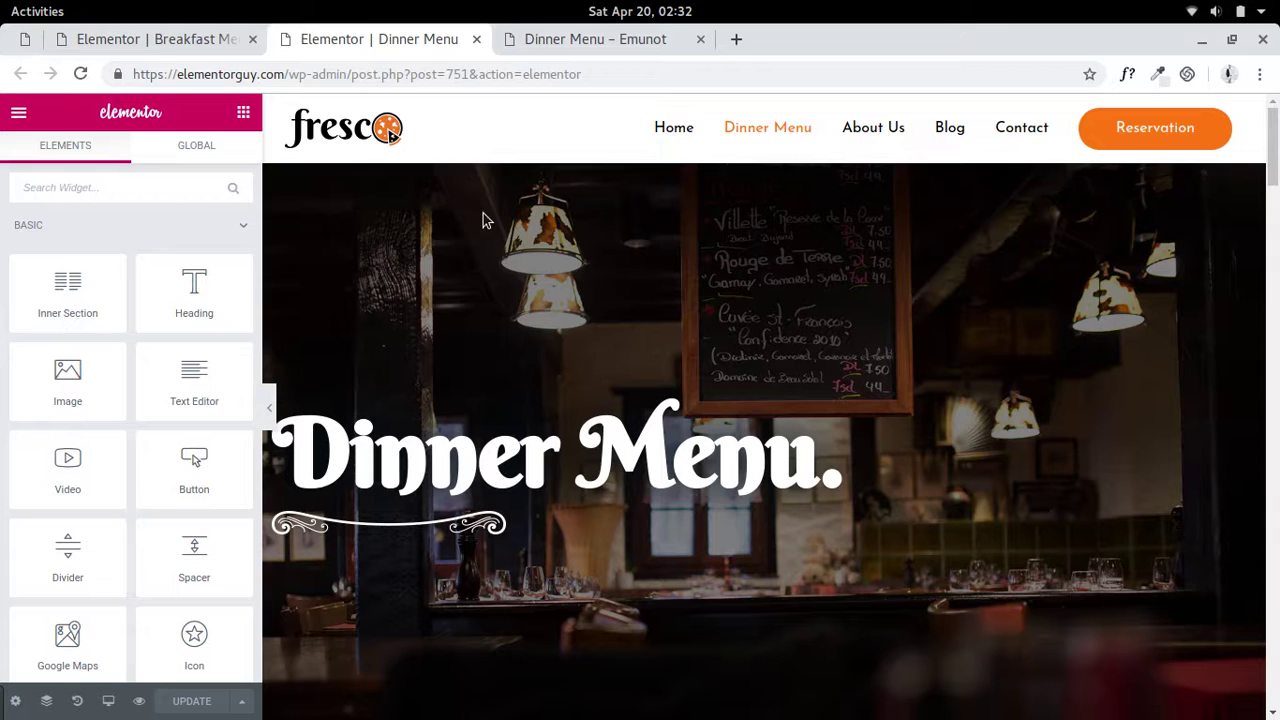
scroll(645, 331, "down", 5)
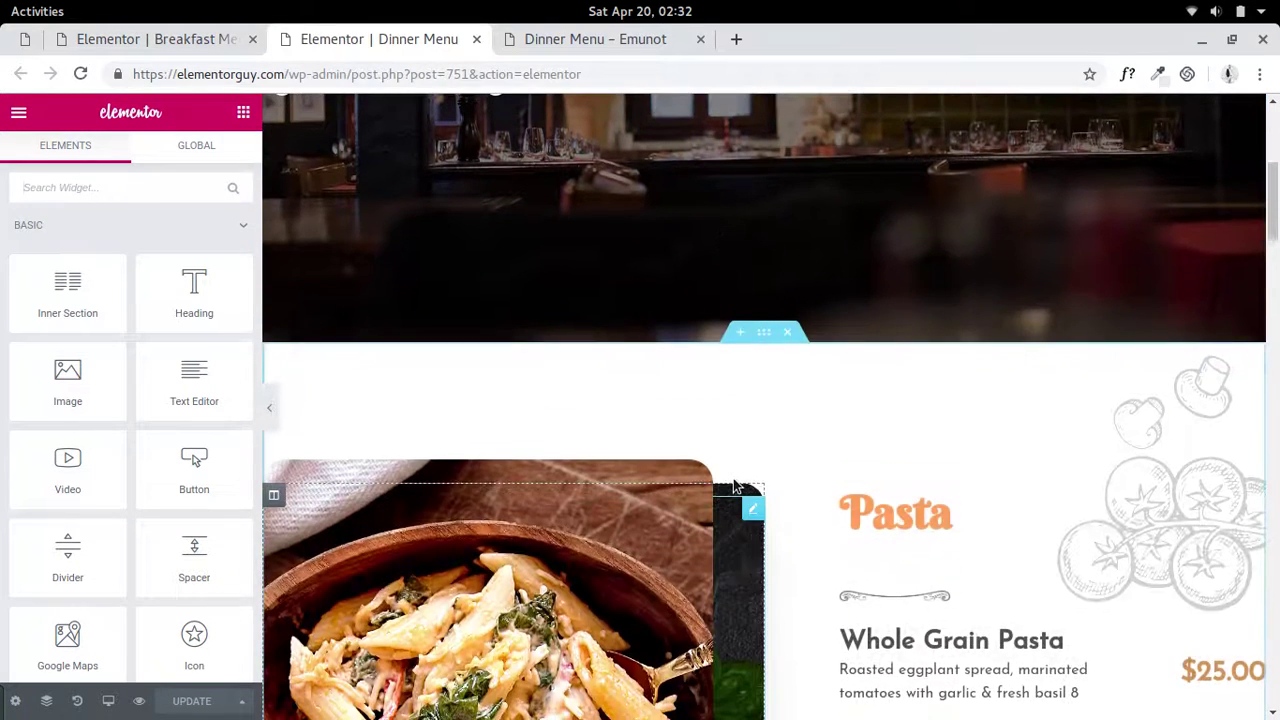
scroll(679, 443, "up", 2)
left_click(217, 38)
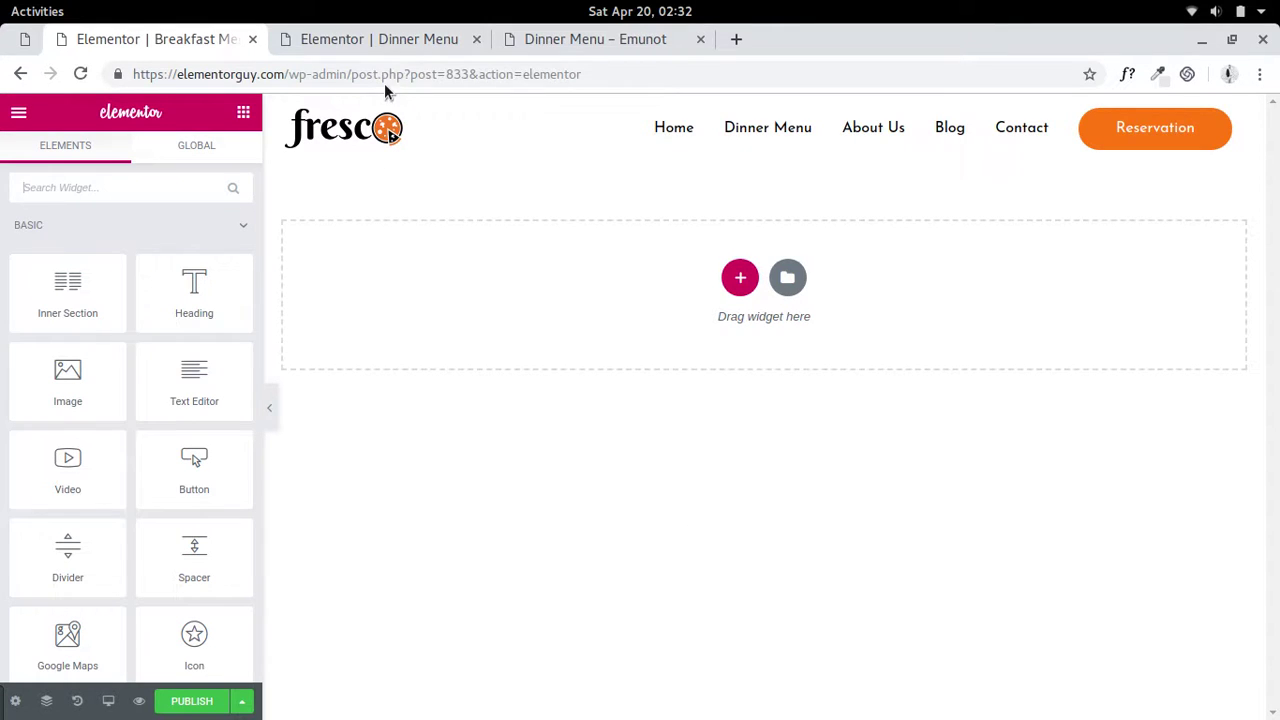
left_click(380, 39)
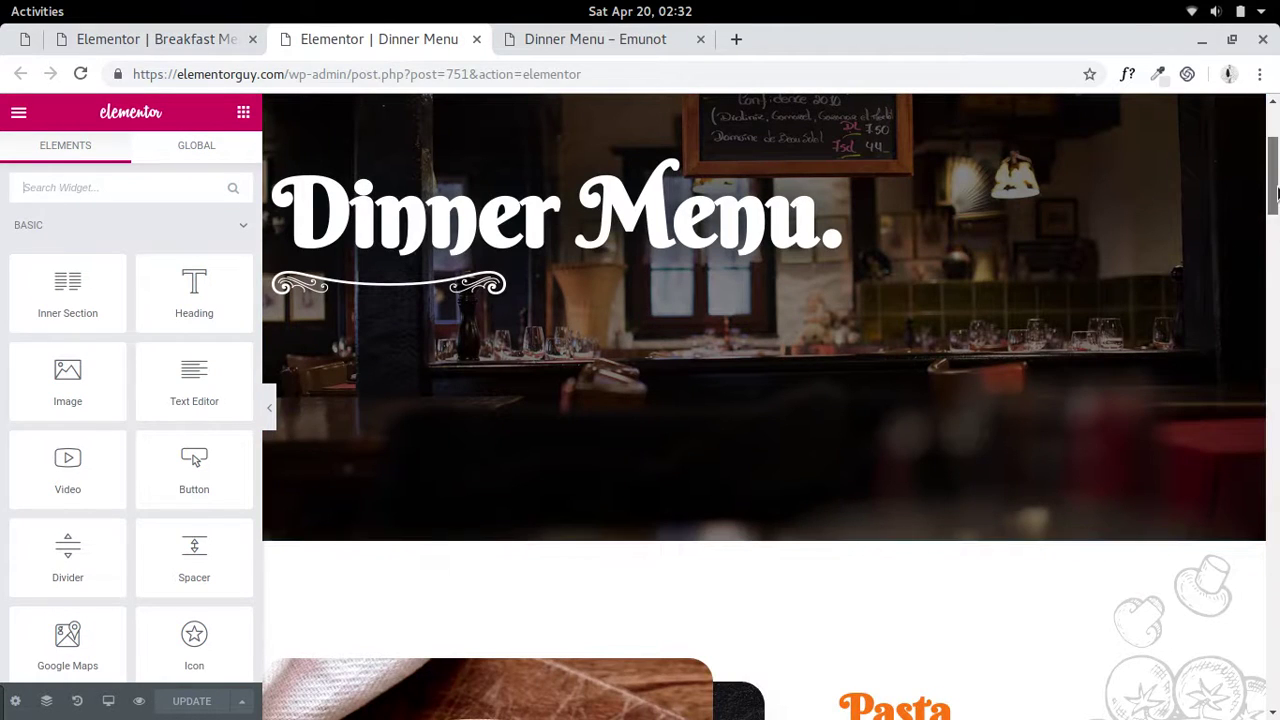
left_click_drag(1277, 192, 1277, 692)
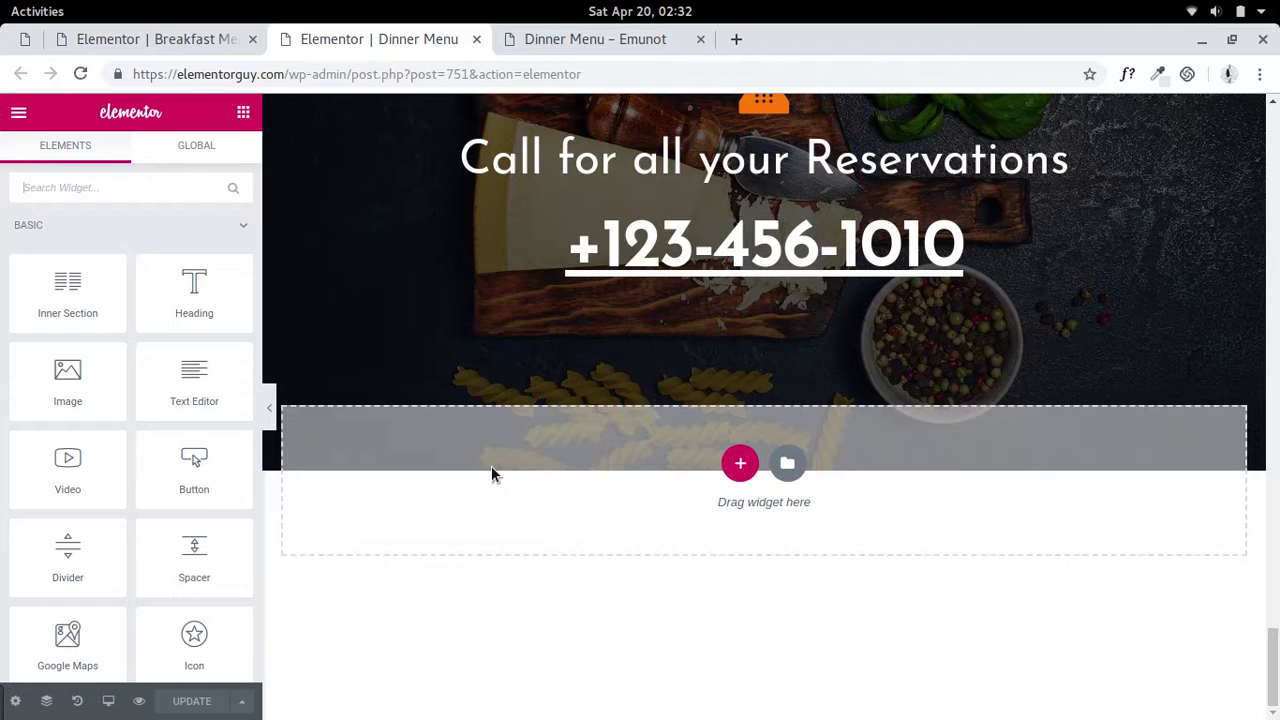
right_click(558, 474)
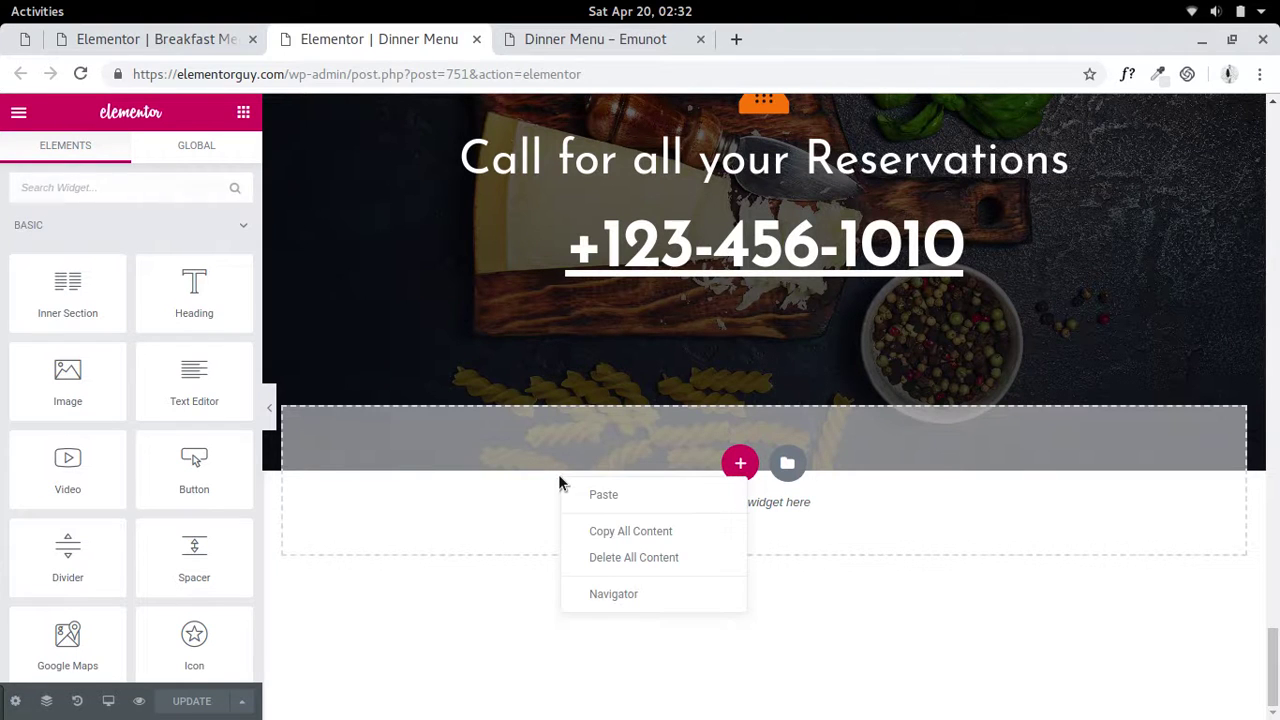
left_click(660, 535)
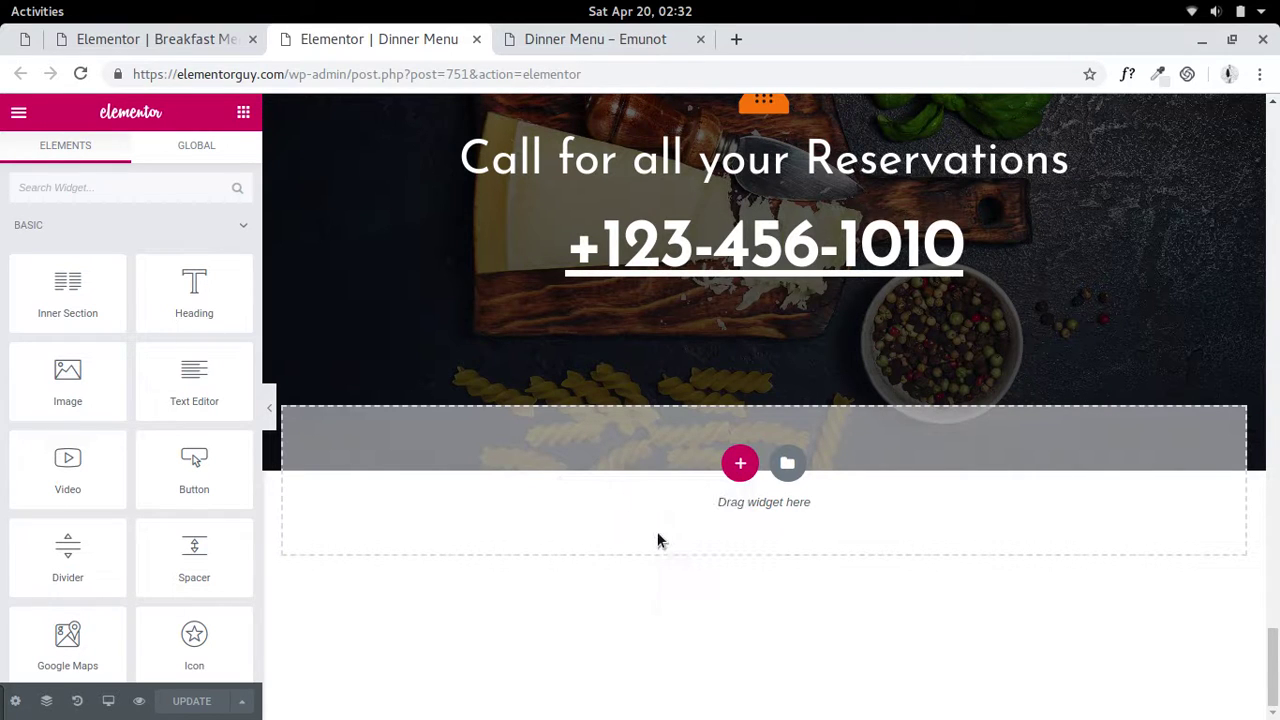
left_click(210, 40)
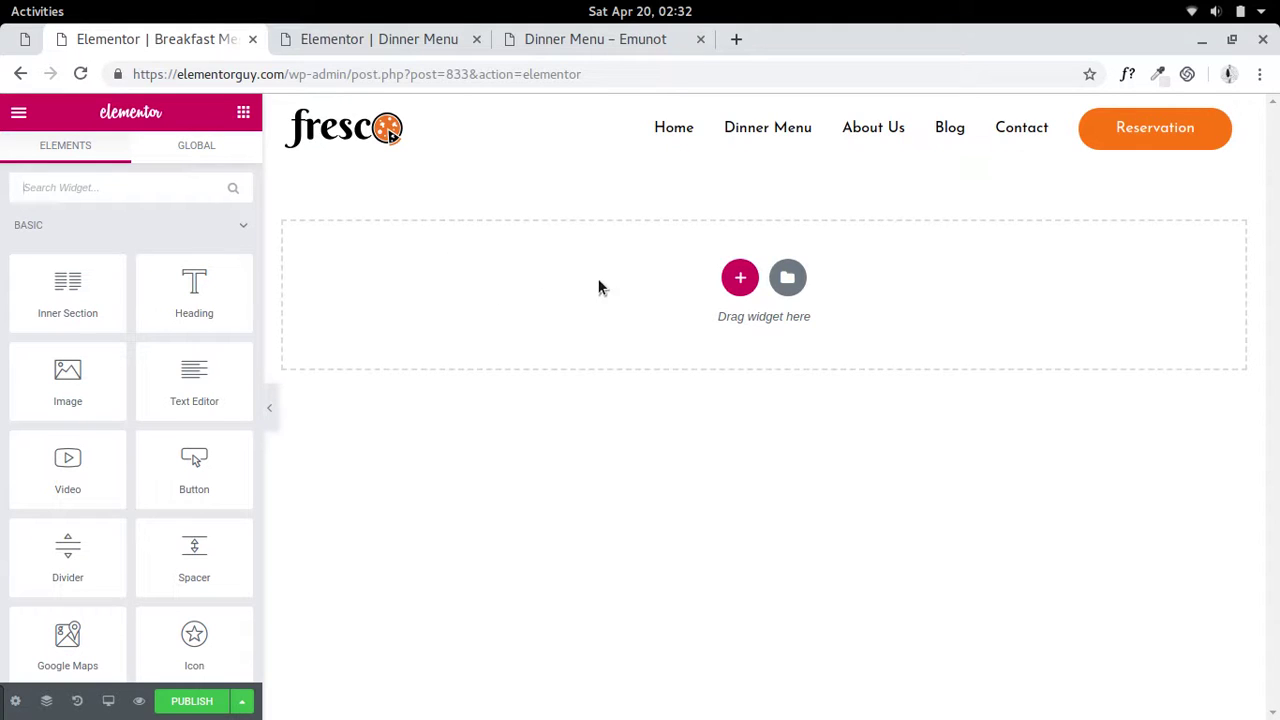
Paste the copied layout into the empty Breakfast Menu page and check the hero and Pasta section.
right_click(446, 286)
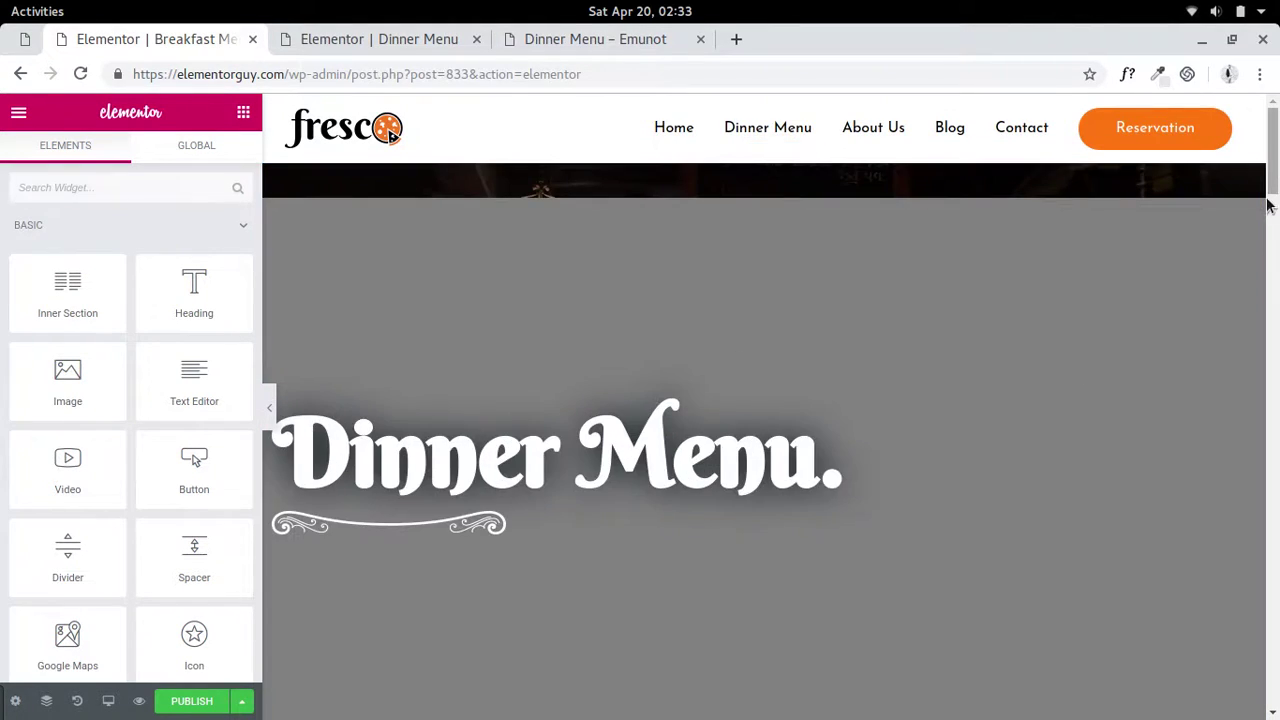
scroll(857, 449, "down", 1)
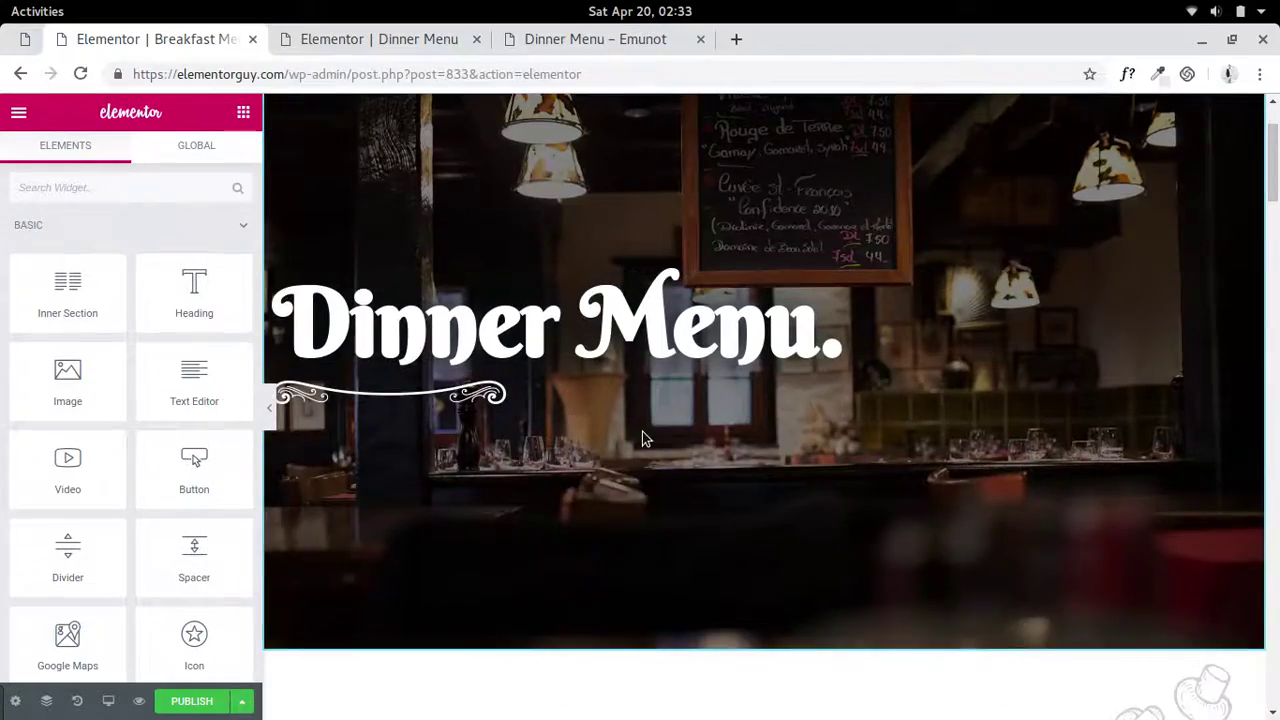
scroll(660, 440, "down", 2)
scroll(754, 457, "down", 5)
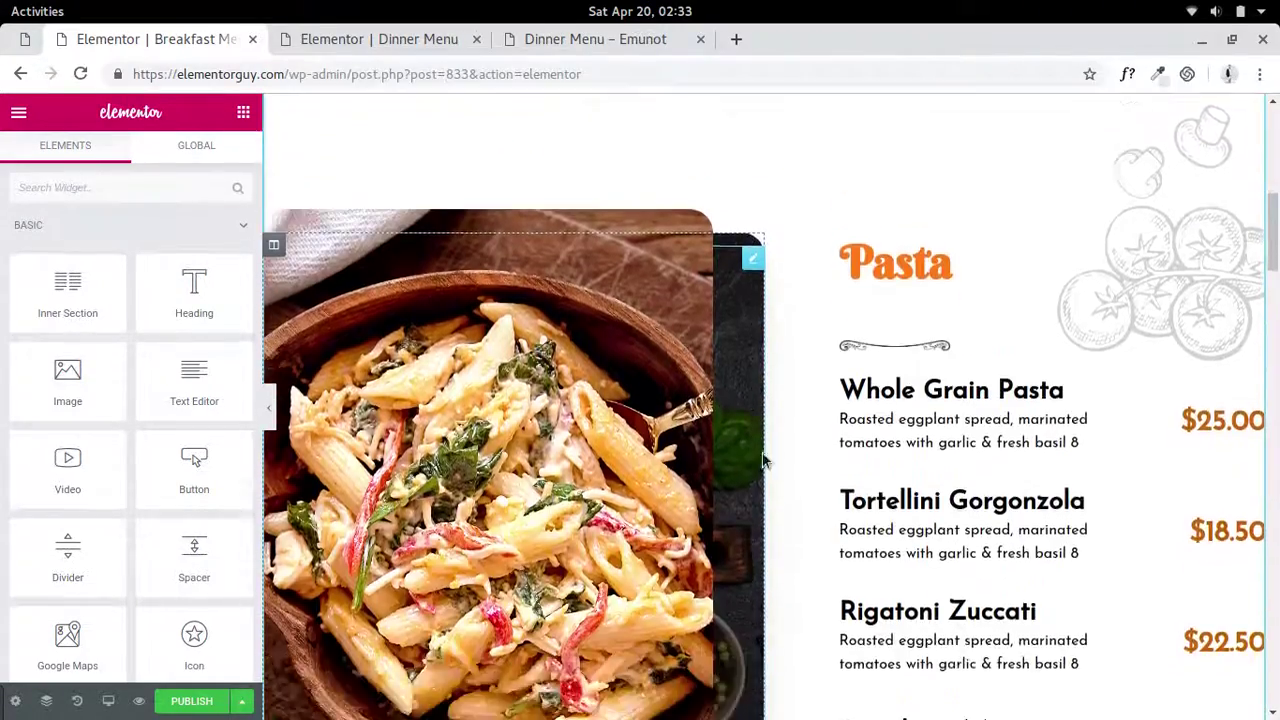
scroll(1000, 320, "down", 2)
scroll(937, 258, "up", 10)
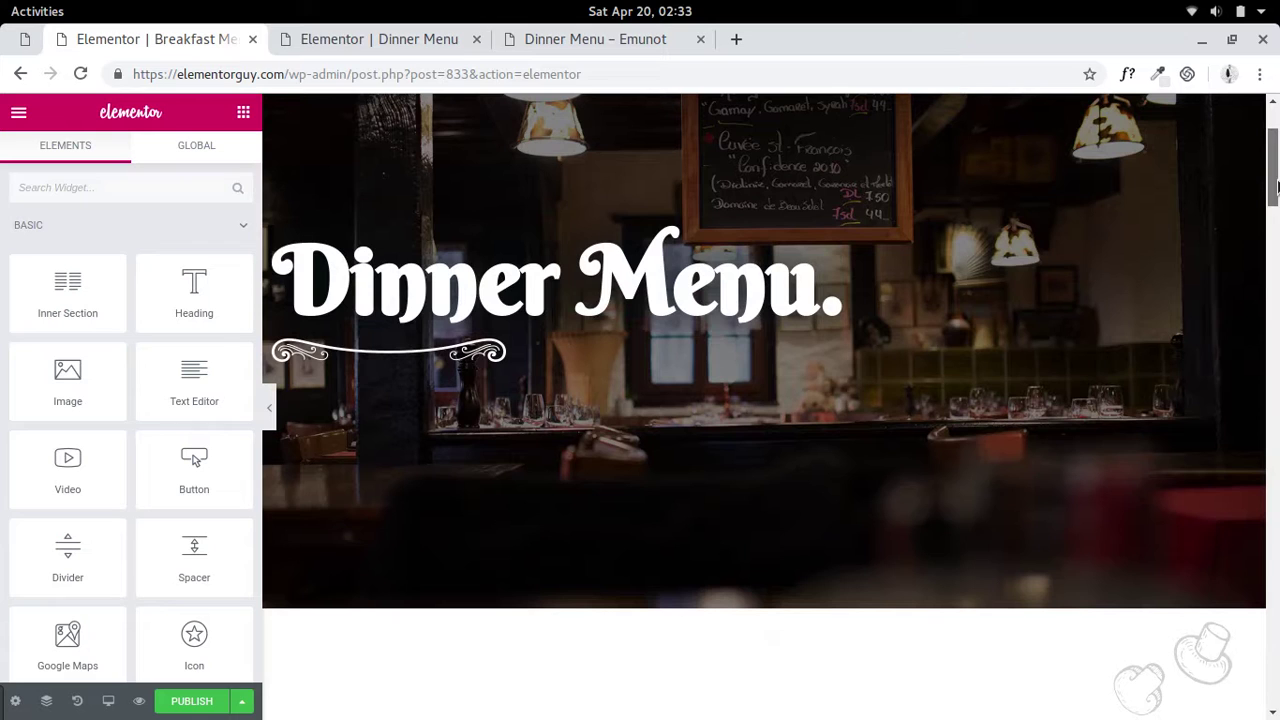
double_click(440, 283)
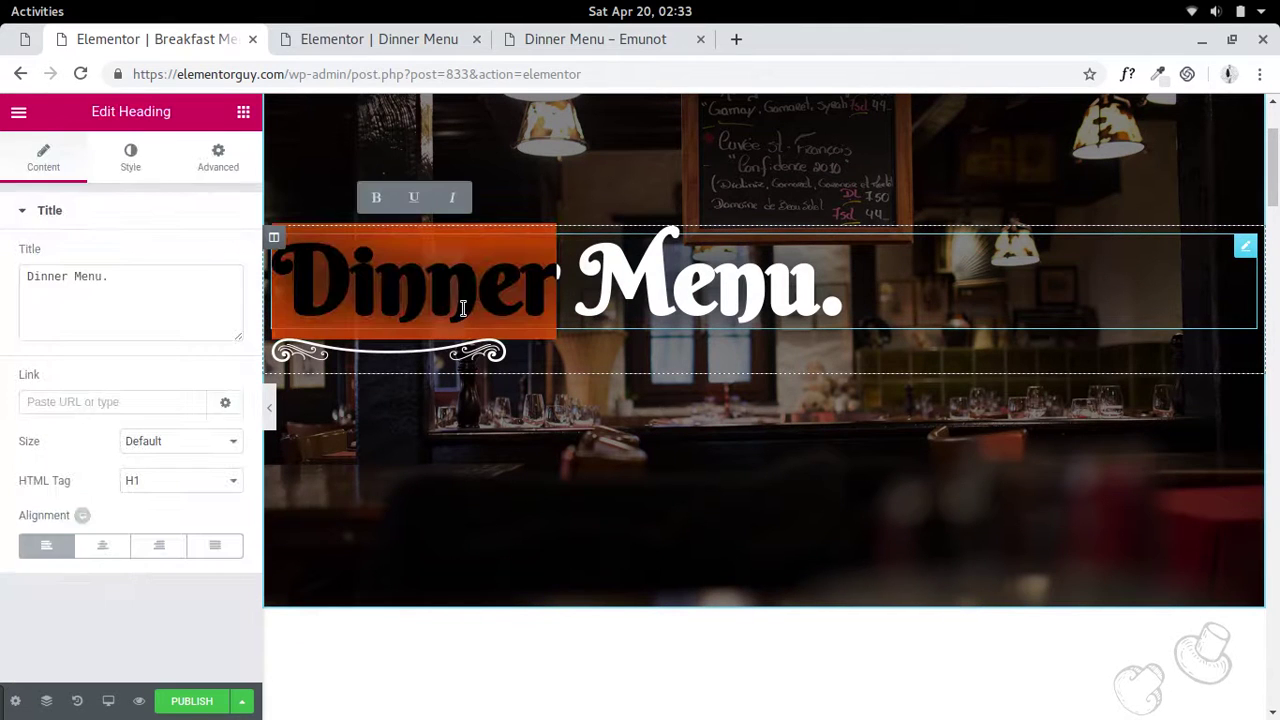
type("Break")
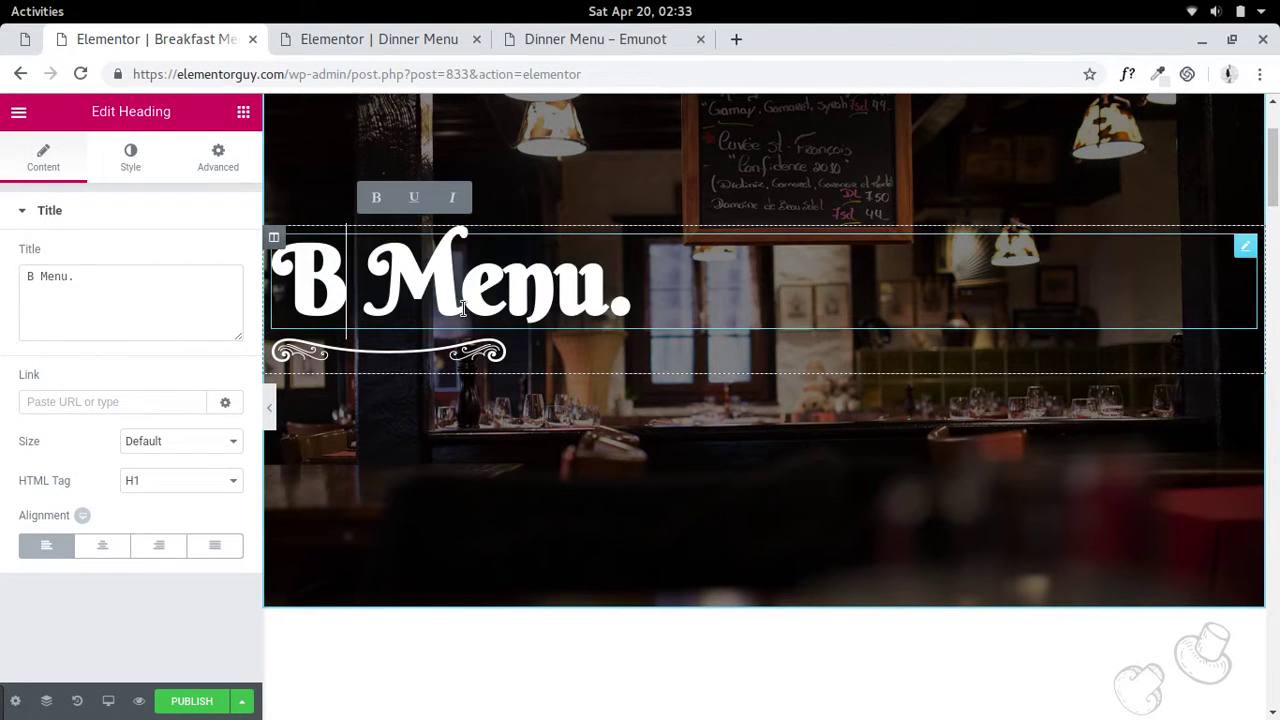
type("fast")
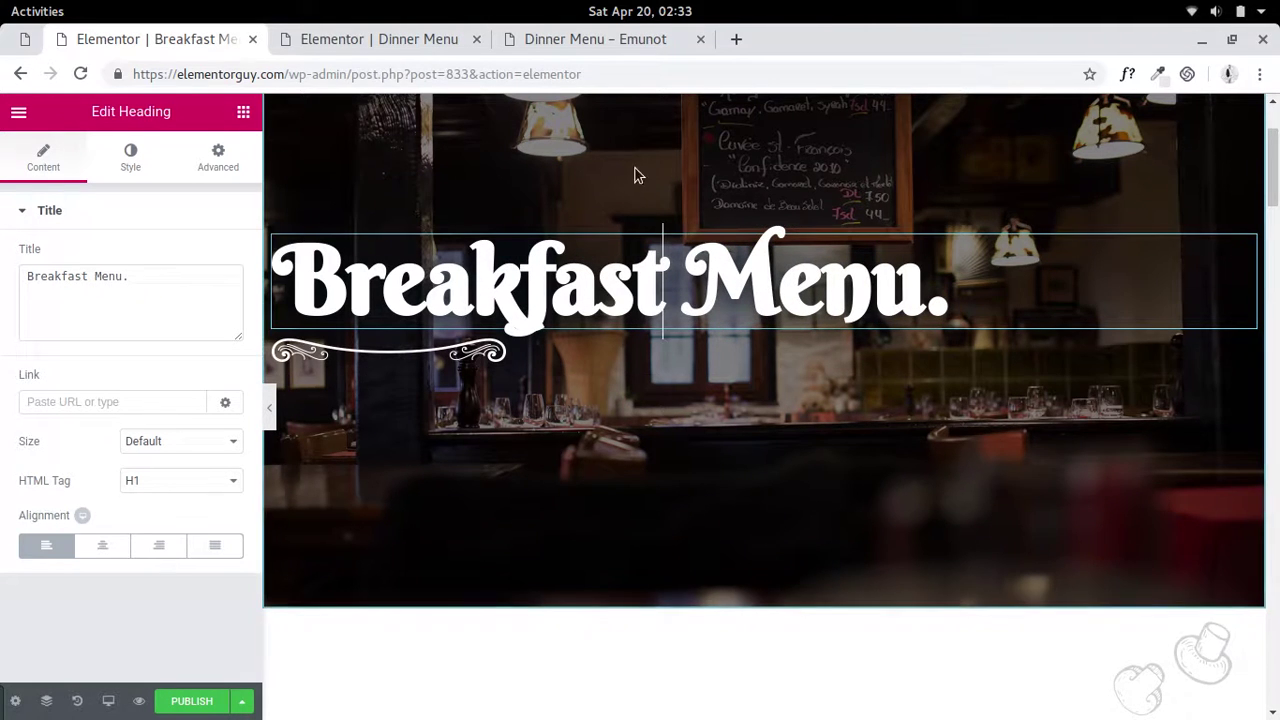
scroll(1122, 241, "up", 2)
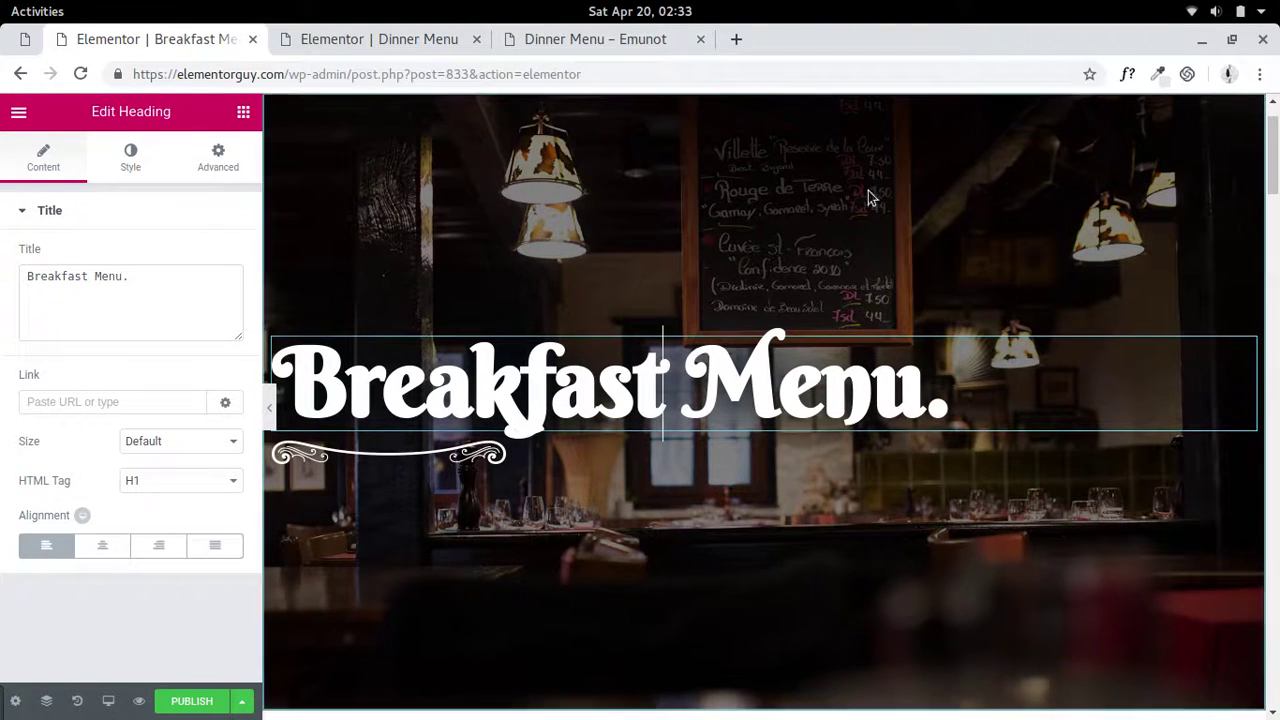
scroll(745, 400, "down", 4)
scroll(946, 531, "down", 5)
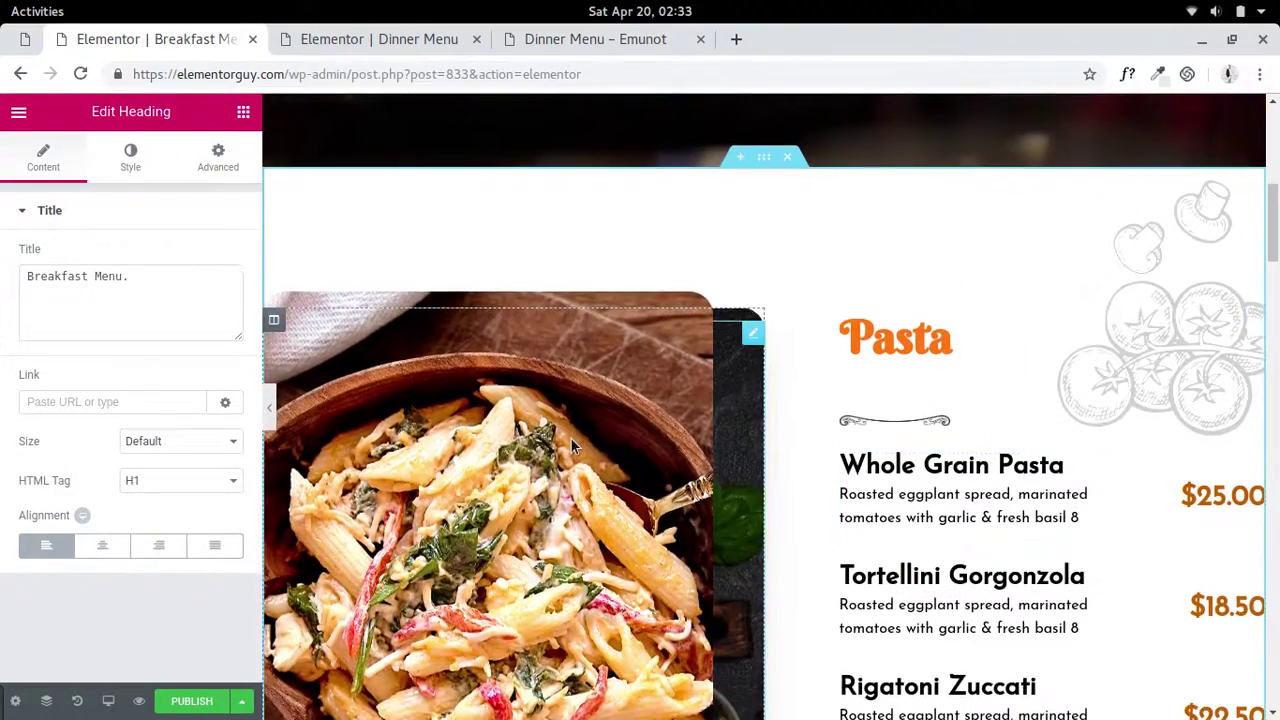
left_click_drag(1274, 228, 1276, 481)
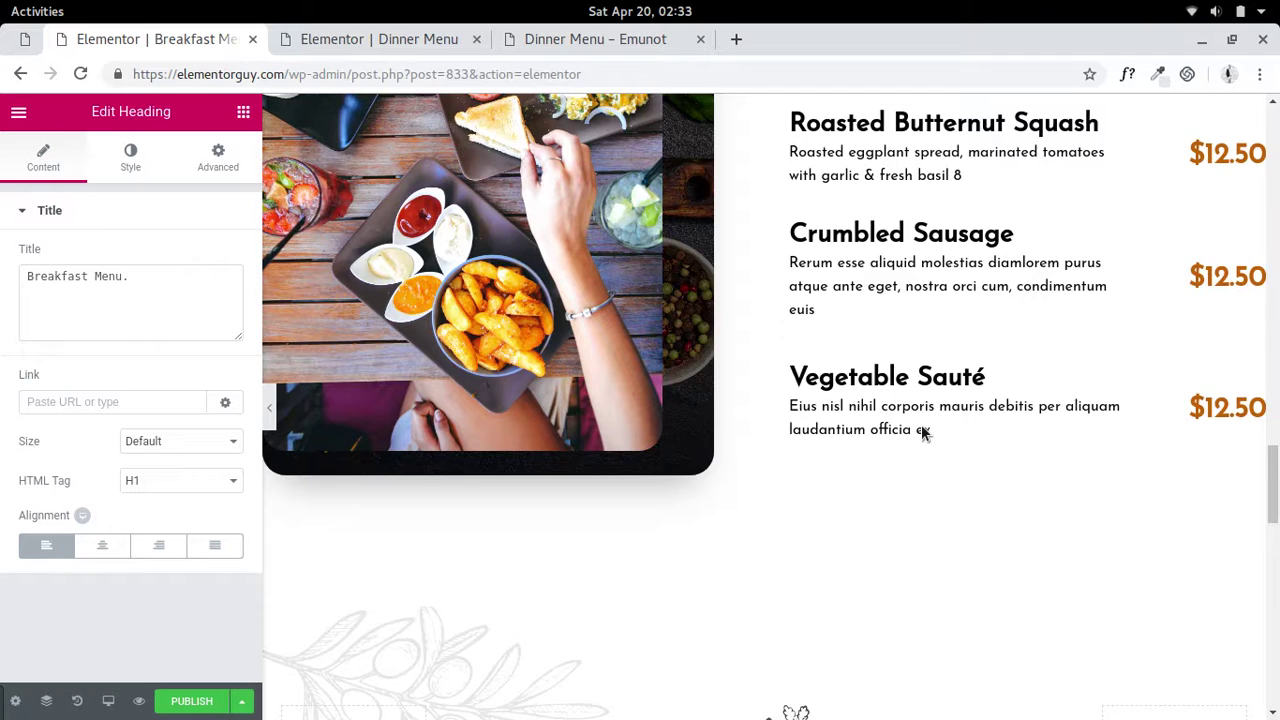
scroll(771, 543, "up", 3)
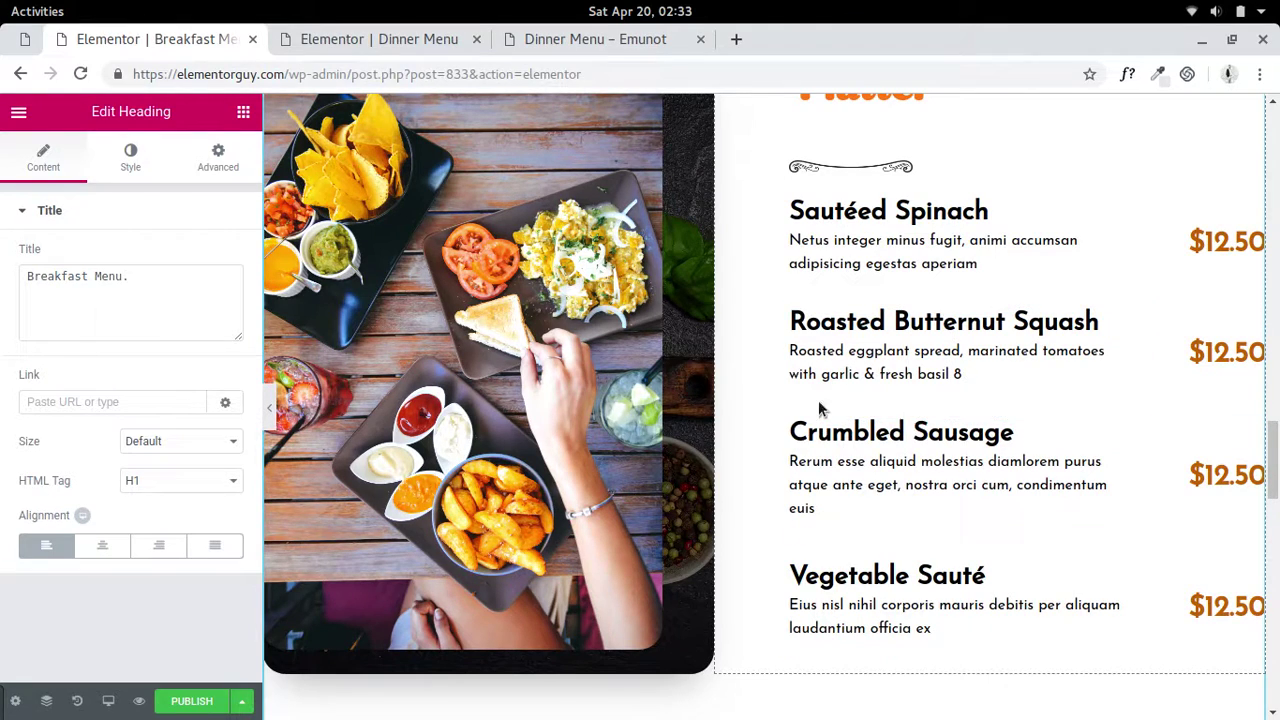
left_click_drag(1277, 468, 1277, 145)
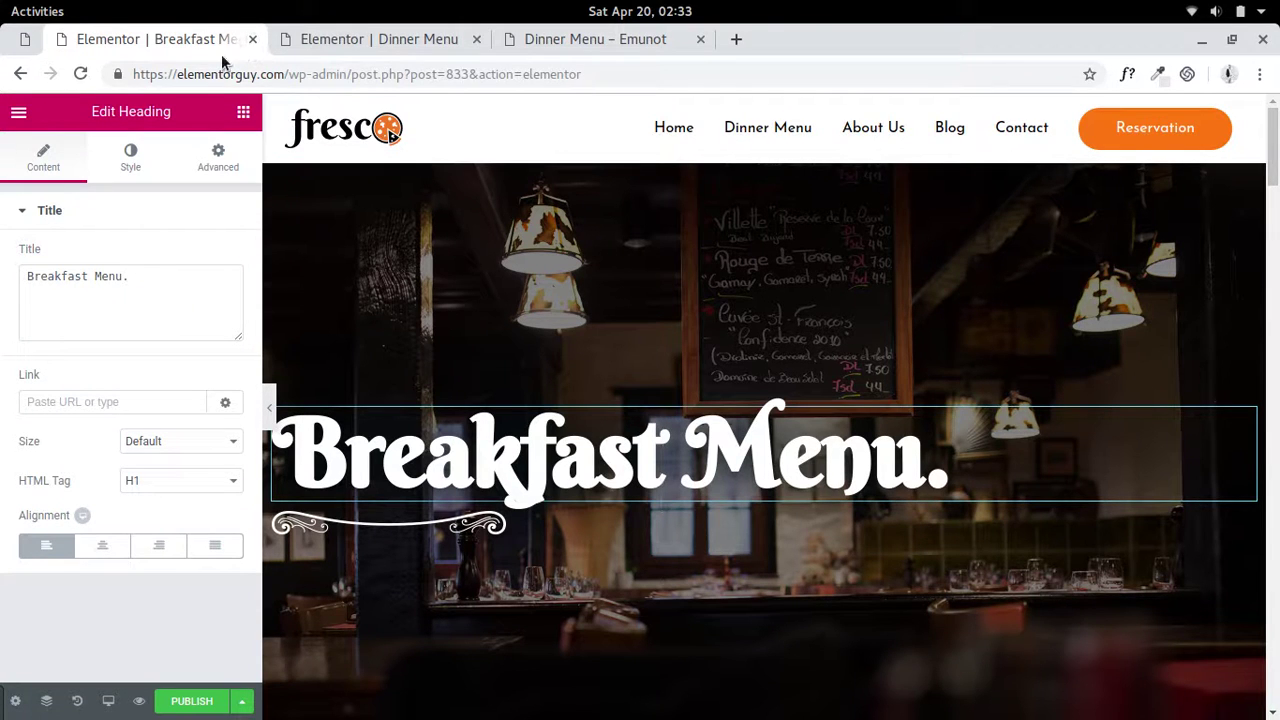
Exit the Breakfast Menu editor to the dashboard and go back to the Dinner Menu editor.
left_click(22, 112)
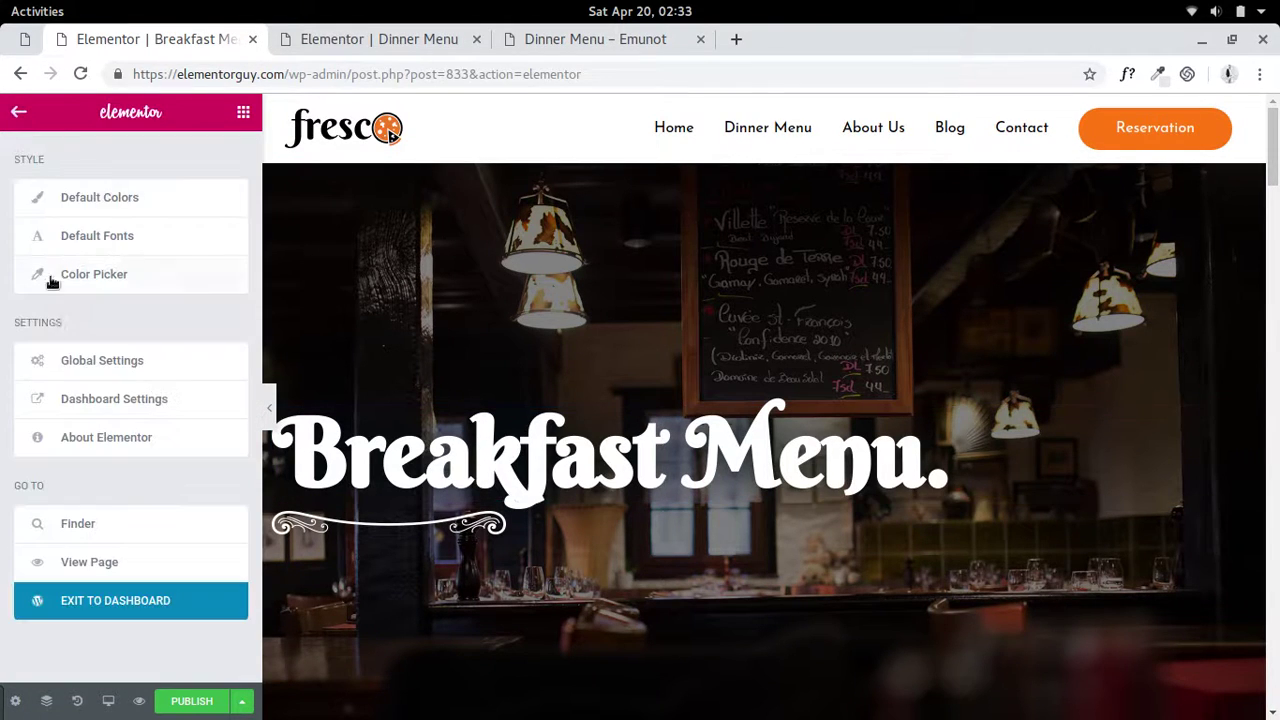
left_click(88, 602)
left_click(801, 194)
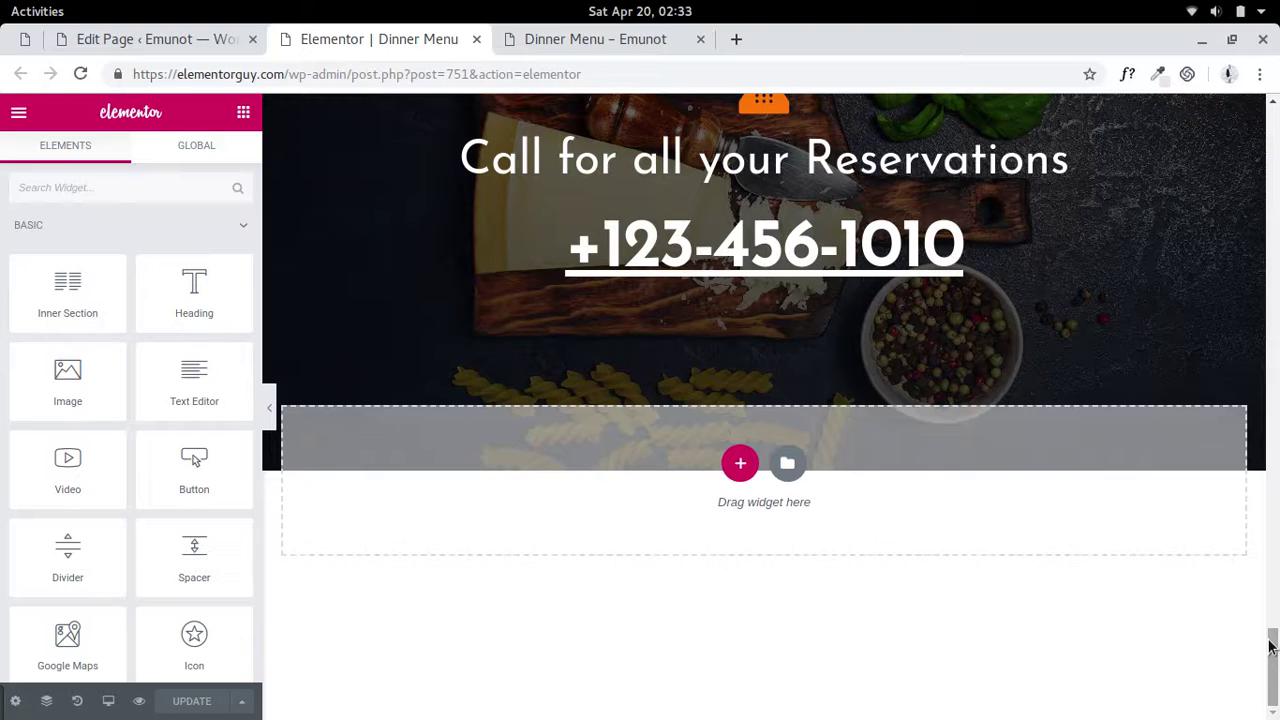
left_click_drag(1272, 650, 1276, 120)
scroll(886, 480, "down", 3)
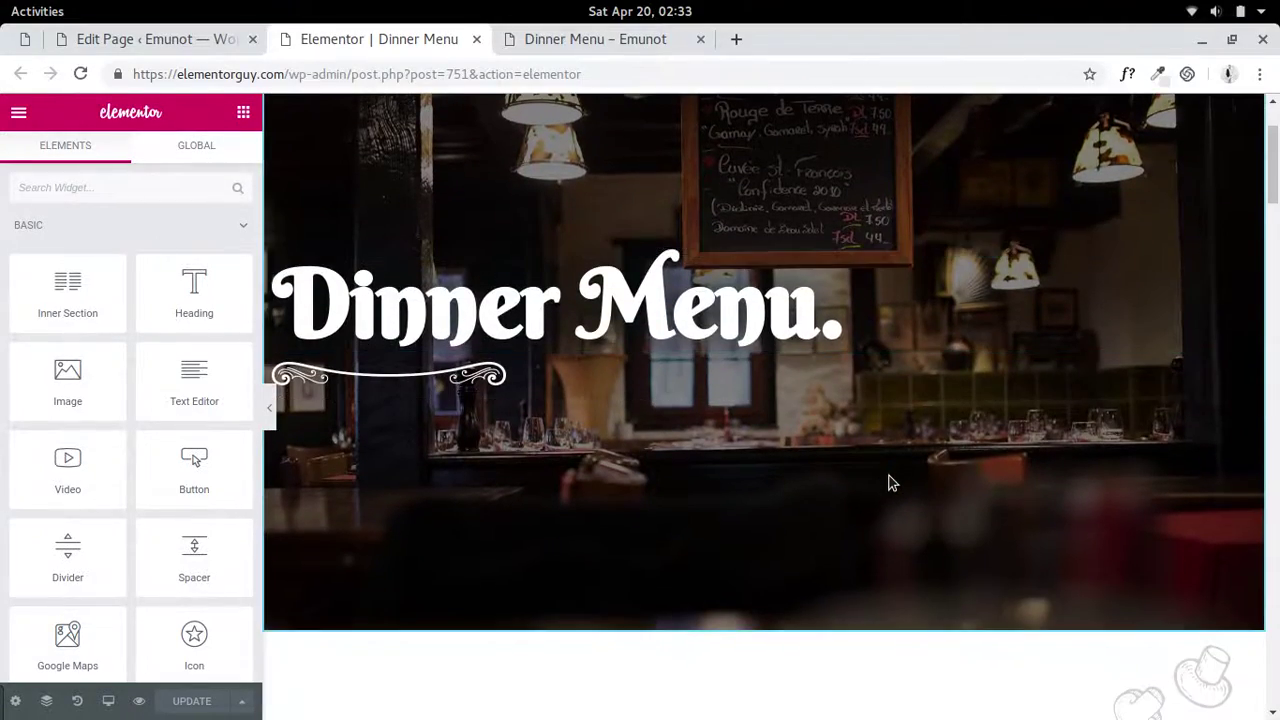
scroll(630, 478, "down", 4)
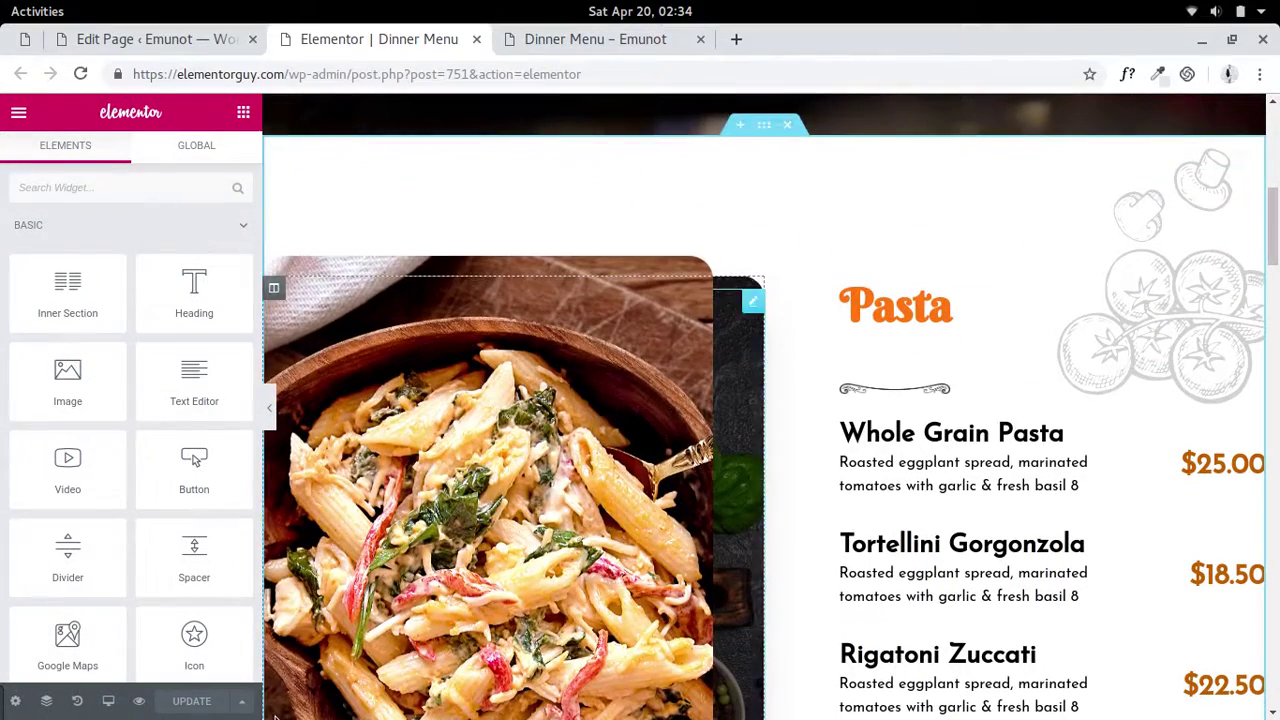
Save the Dinner Menu page as a page template named 'Master Menu' and close the Library.
left_click(241, 701)
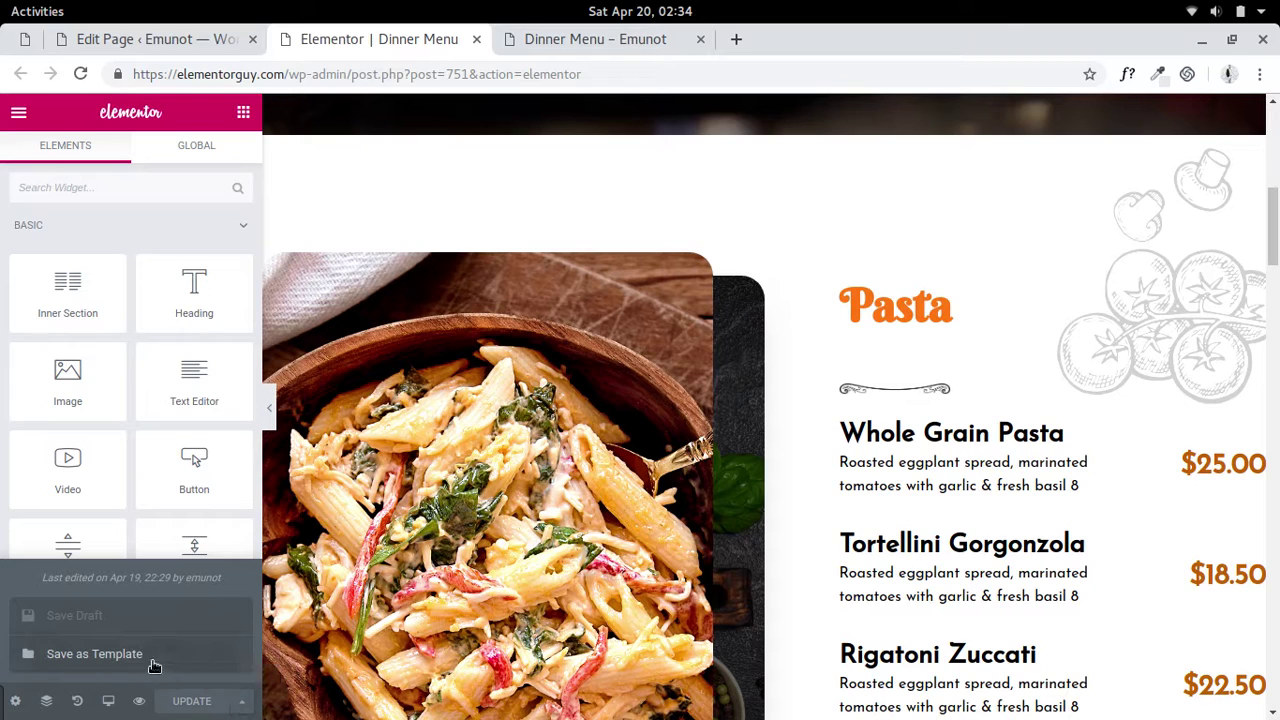
left_click(241, 701)
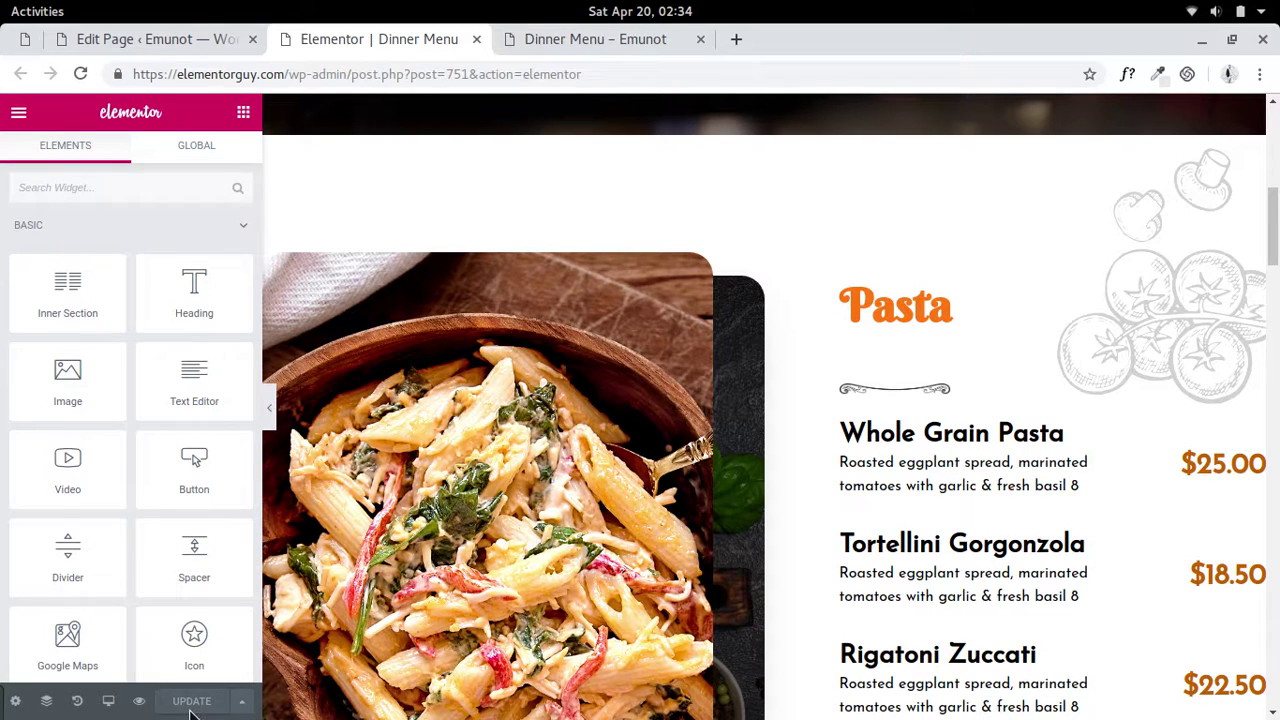
left_click(241, 704)
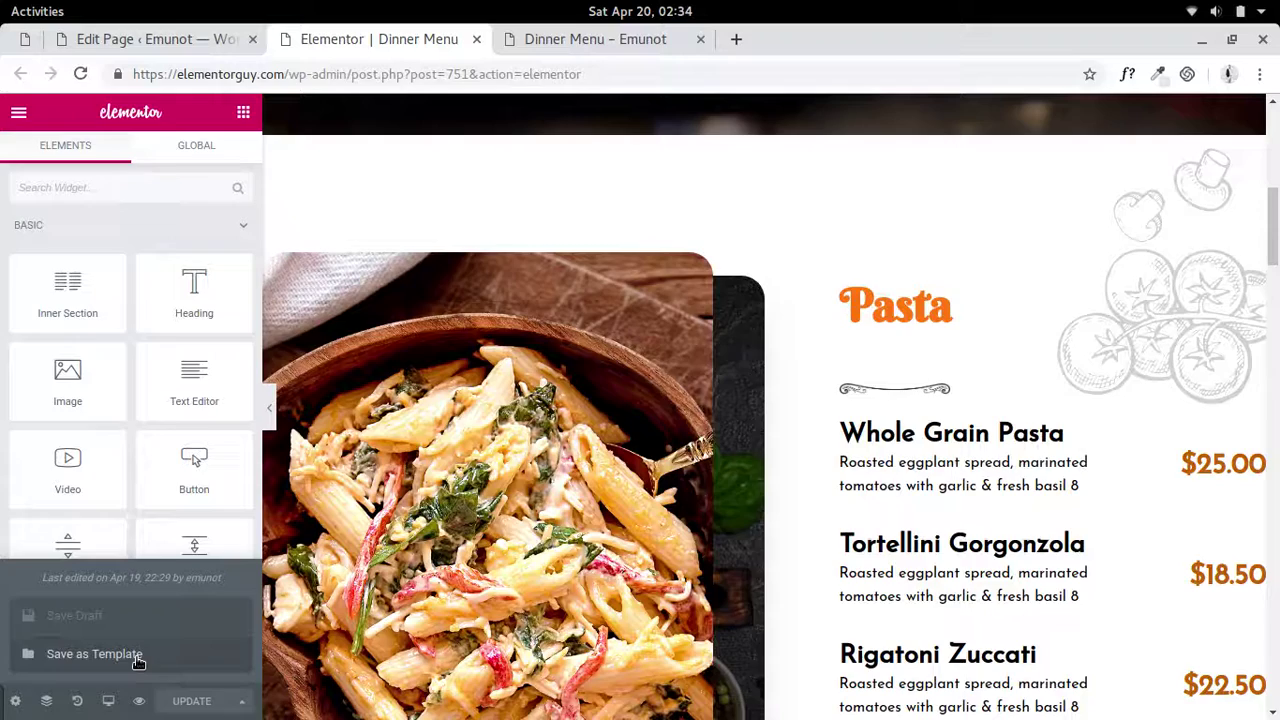
left_click(139, 656)
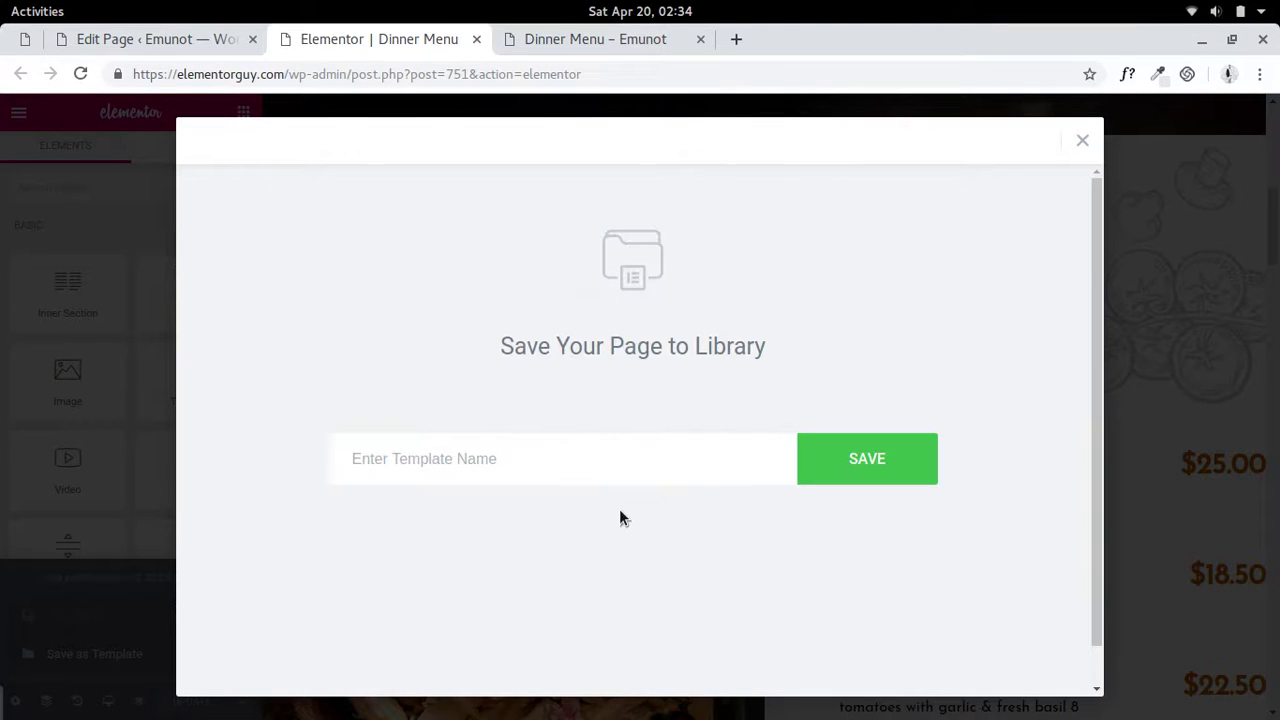
left_click(594, 457)
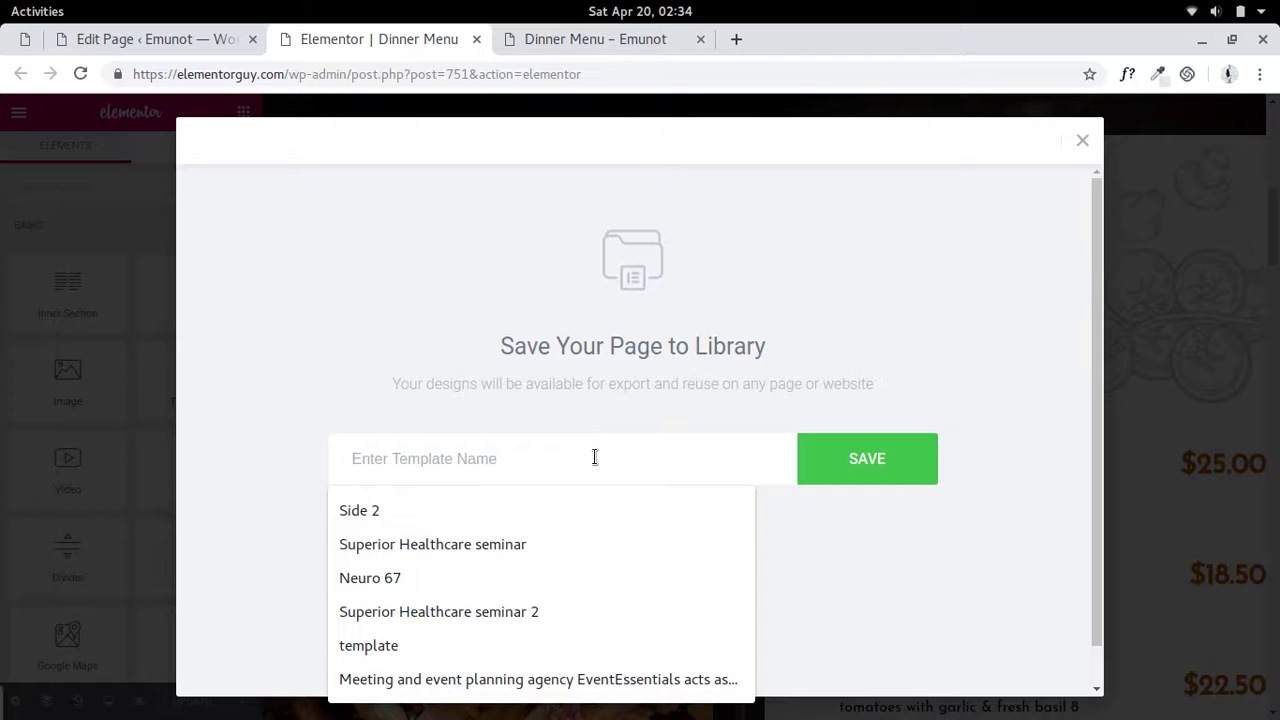
type("Masge")
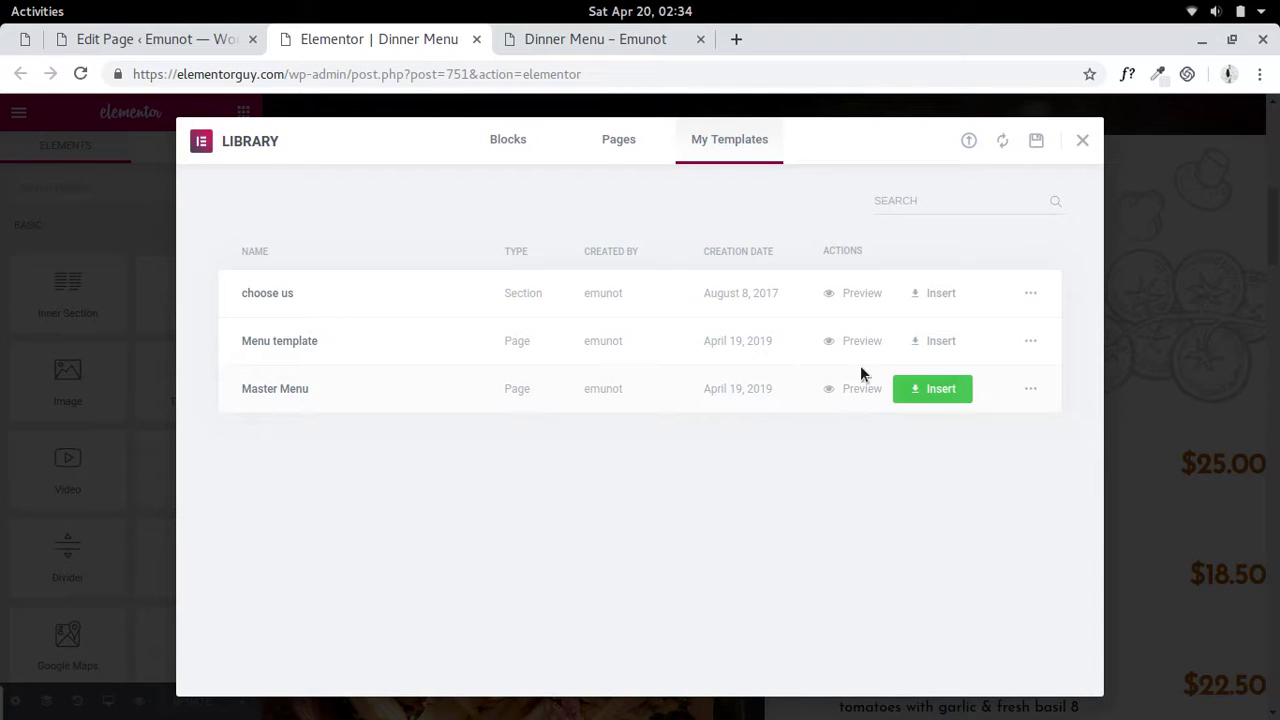
left_click(1081, 142)
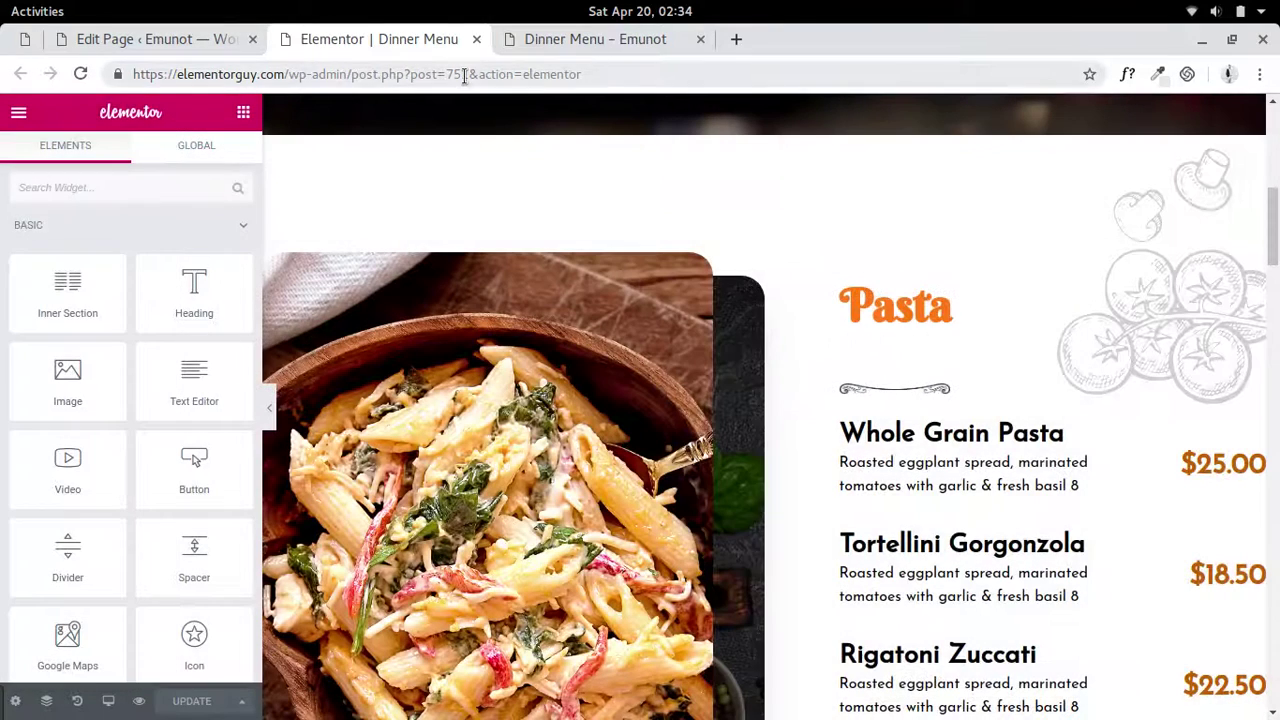
From the Breakfast Menu page editor, add a new page titled 'Desert Menu' and save it as a draft.
left_click(192, 40)
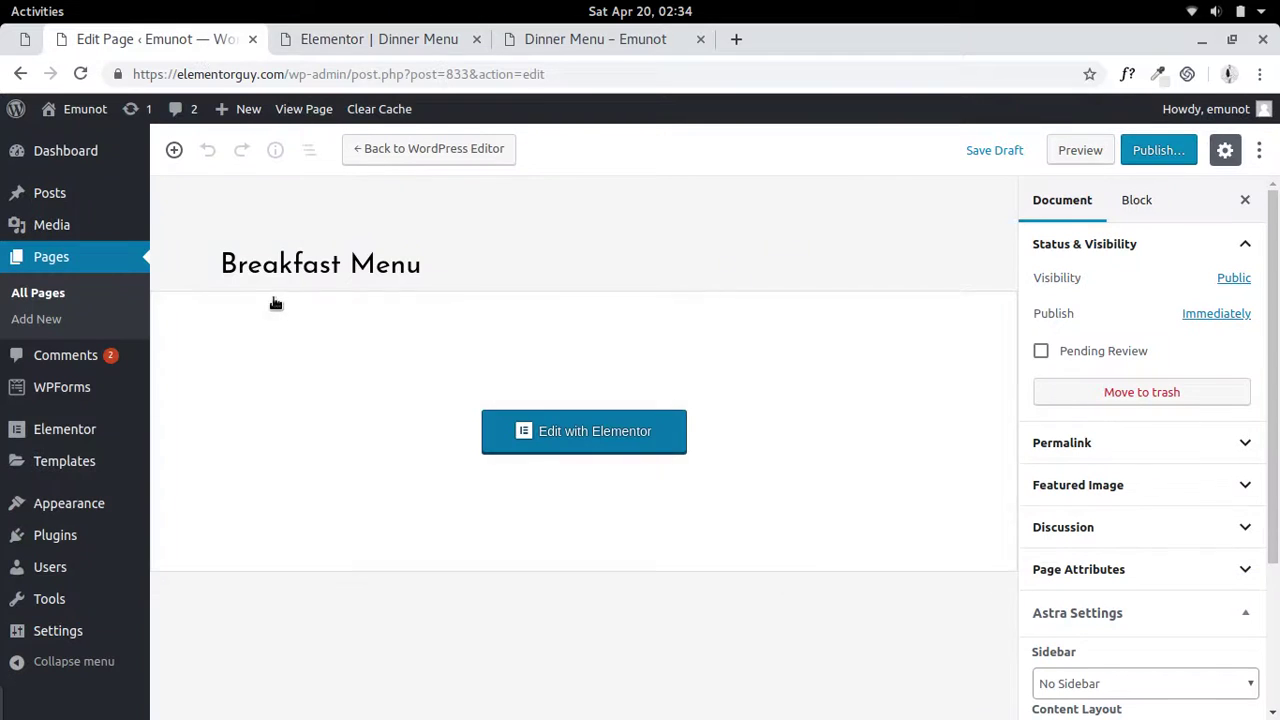
left_click(288, 268)
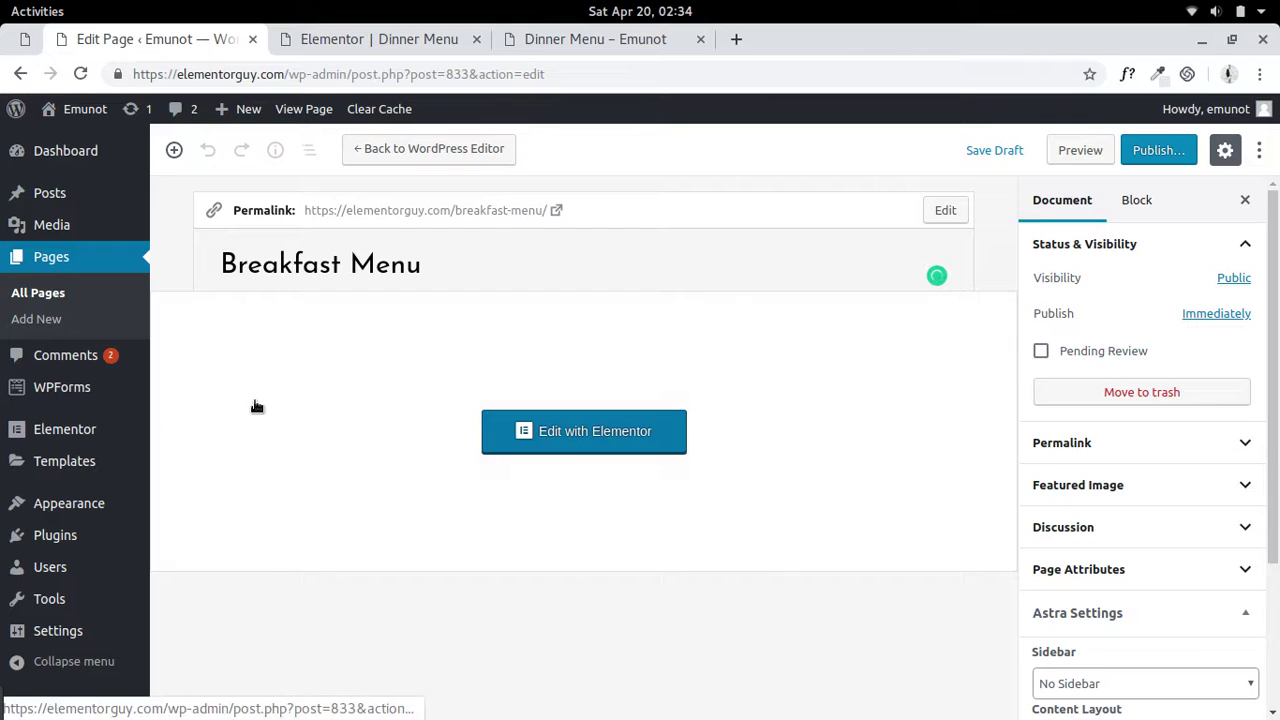
left_click(47, 322)
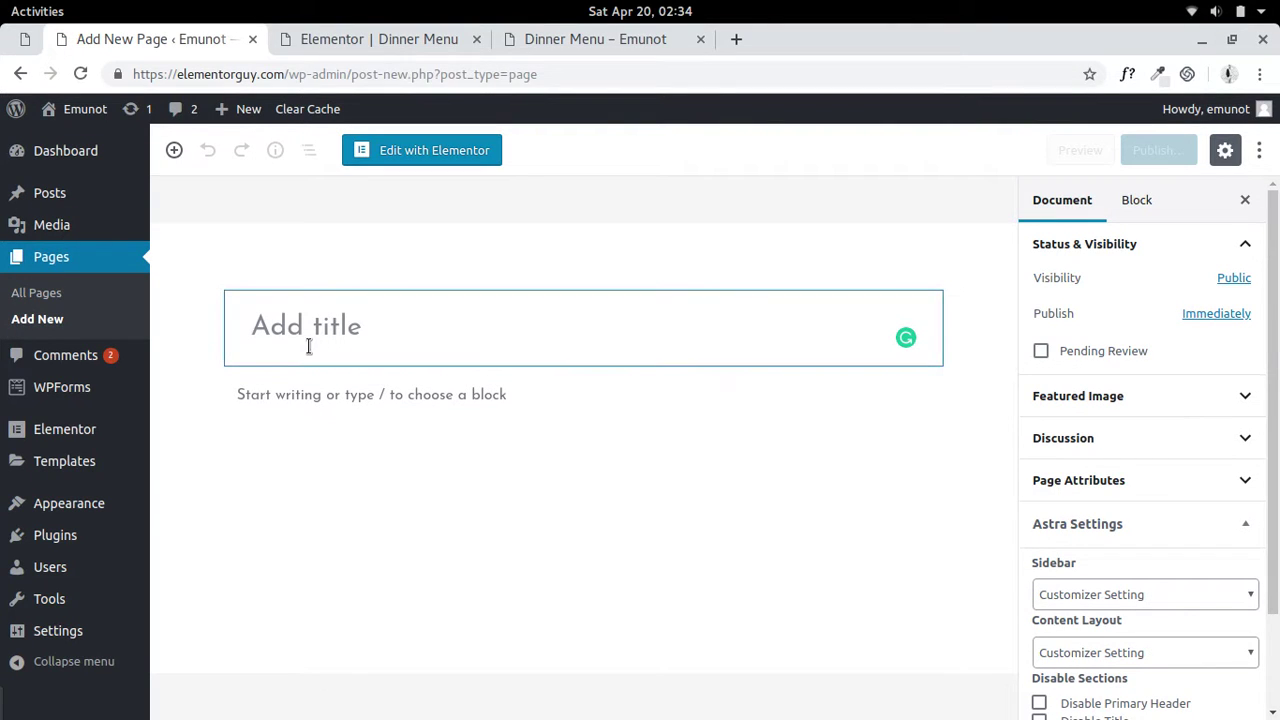
type("Desert Menu")
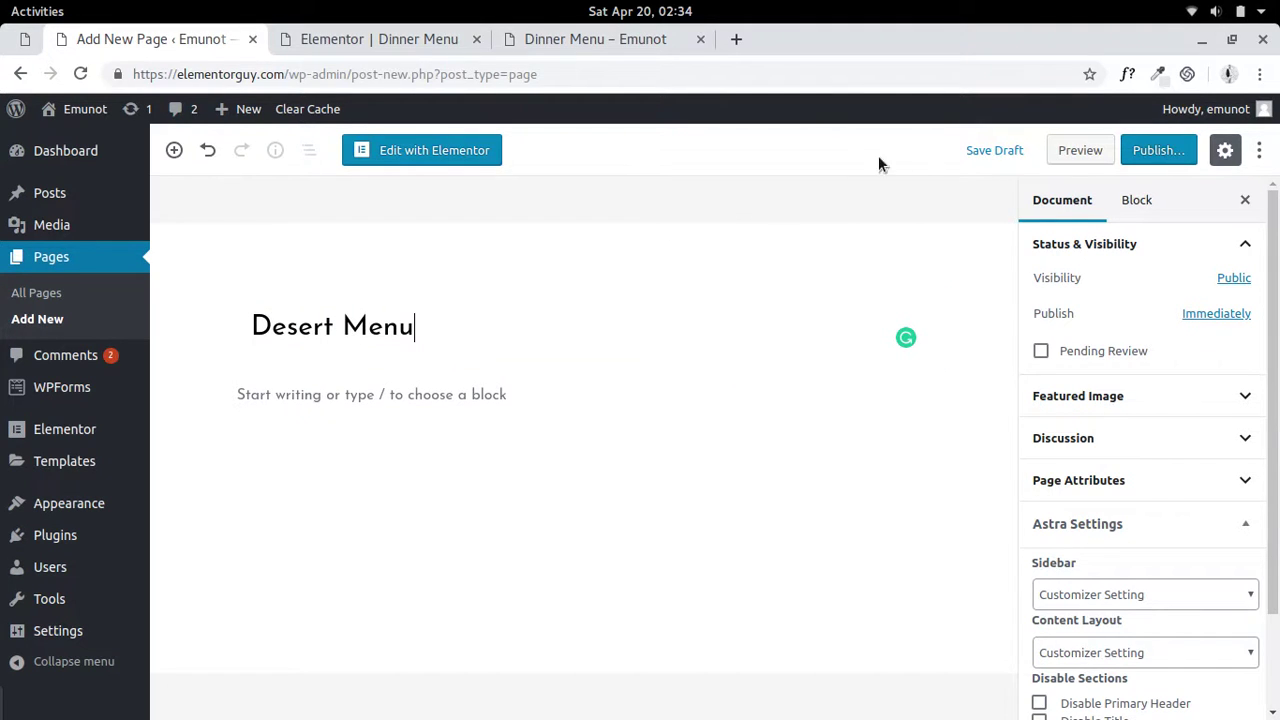
left_click(968, 150)
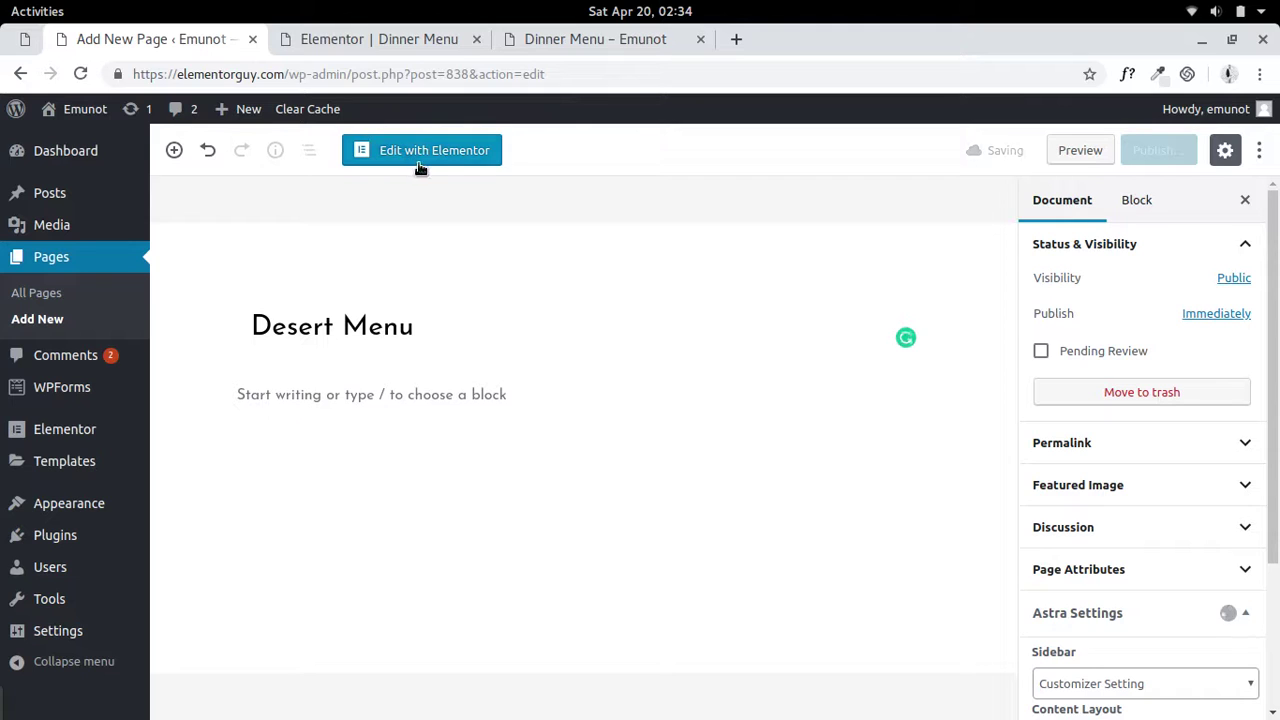
Open Desert Menu in Elementor and insert the 'Master Menu' template with its page settings.
left_click(422, 160)
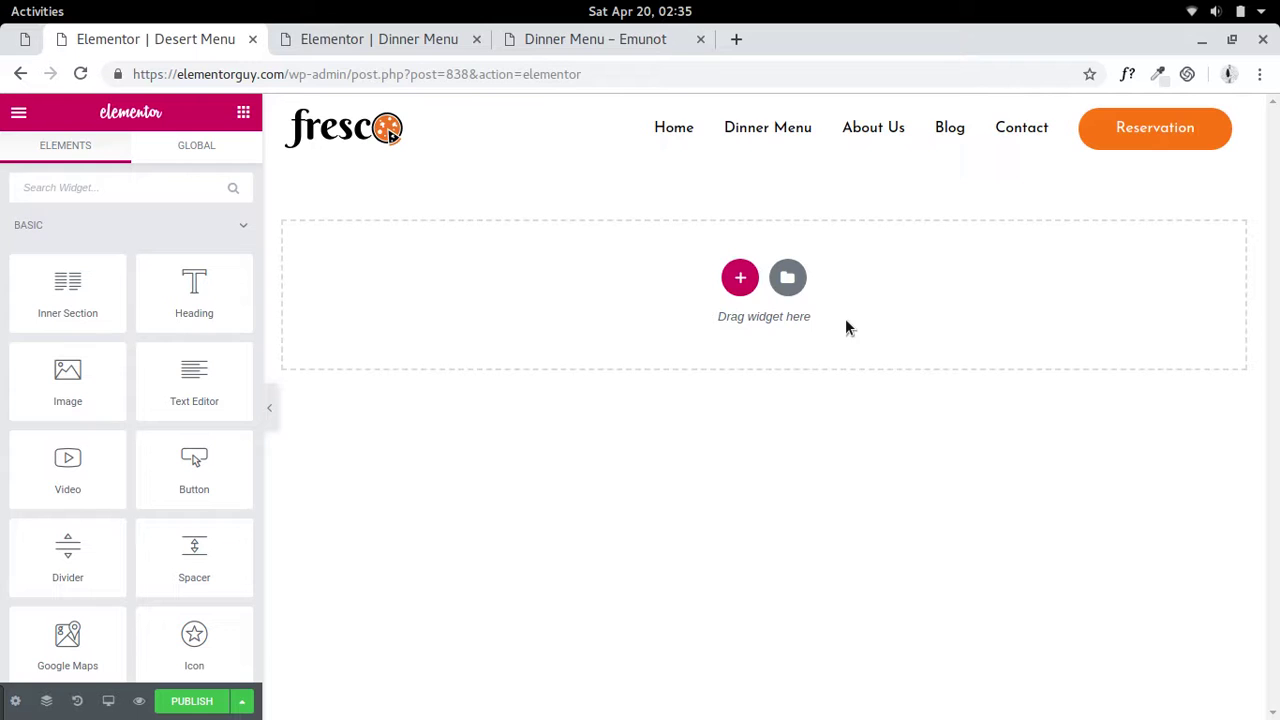
left_click(789, 285)
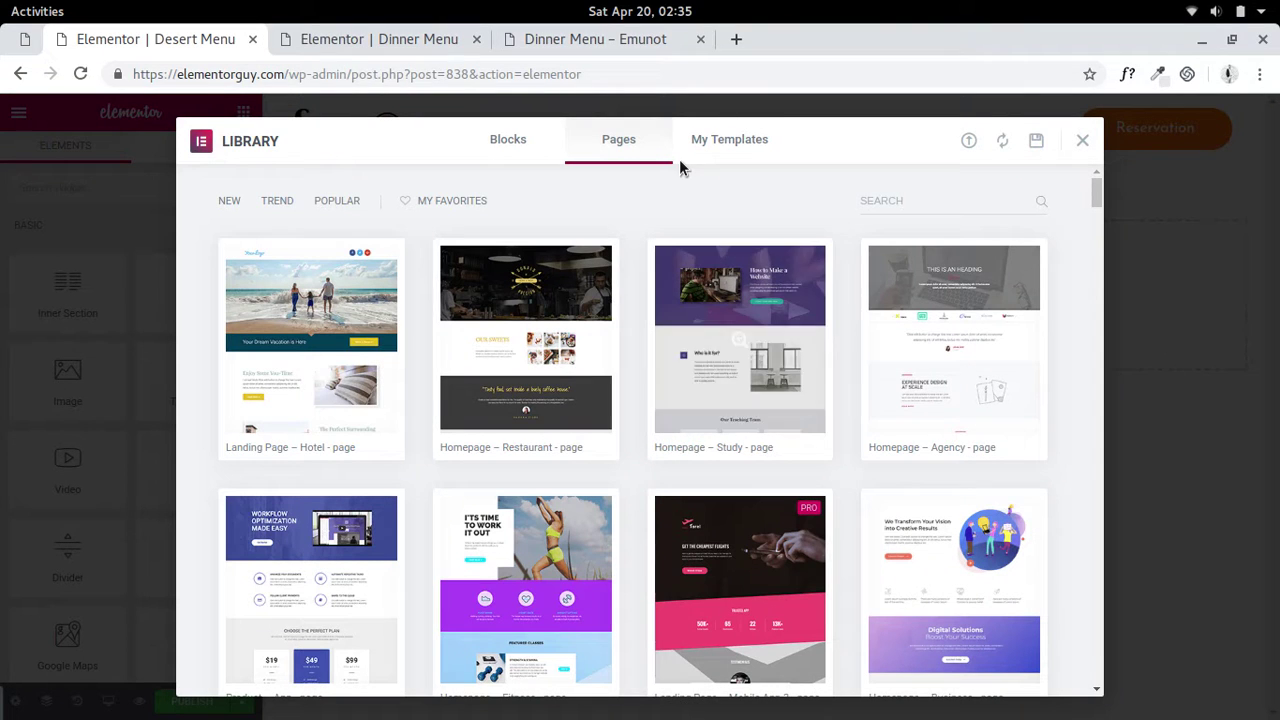
left_click(737, 150)
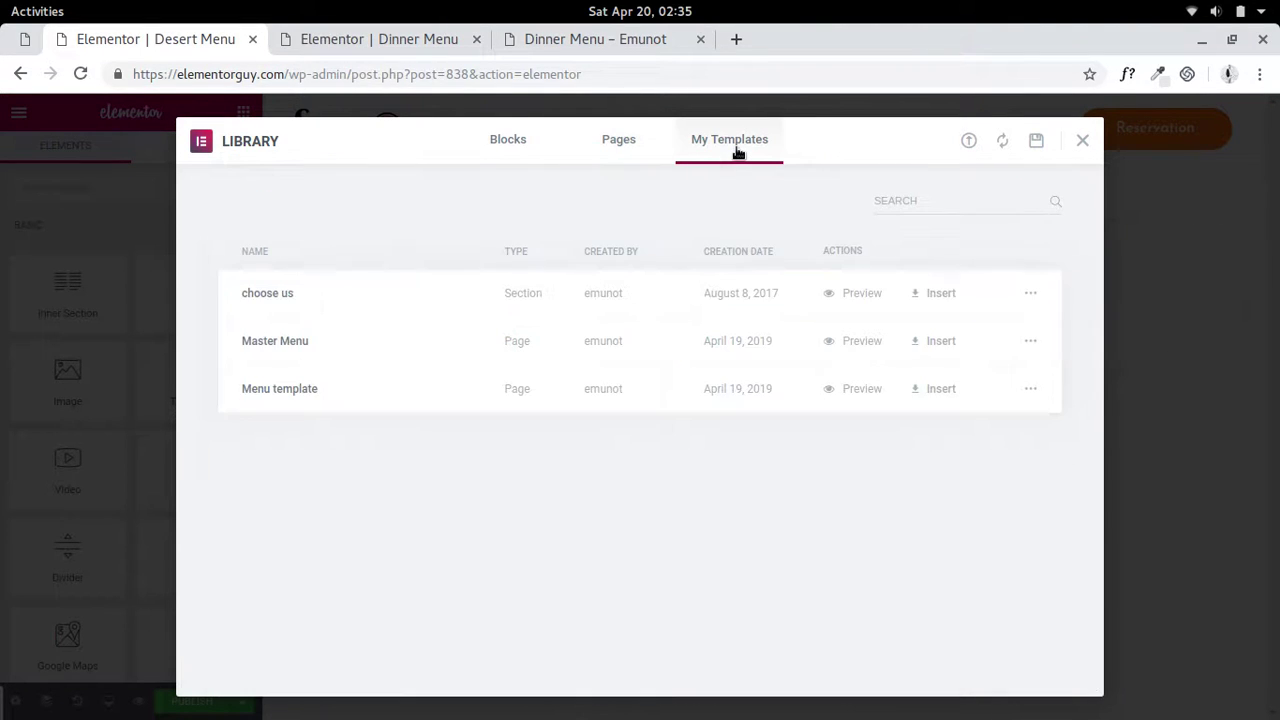
left_click(932, 344)
left_click(771, 472)
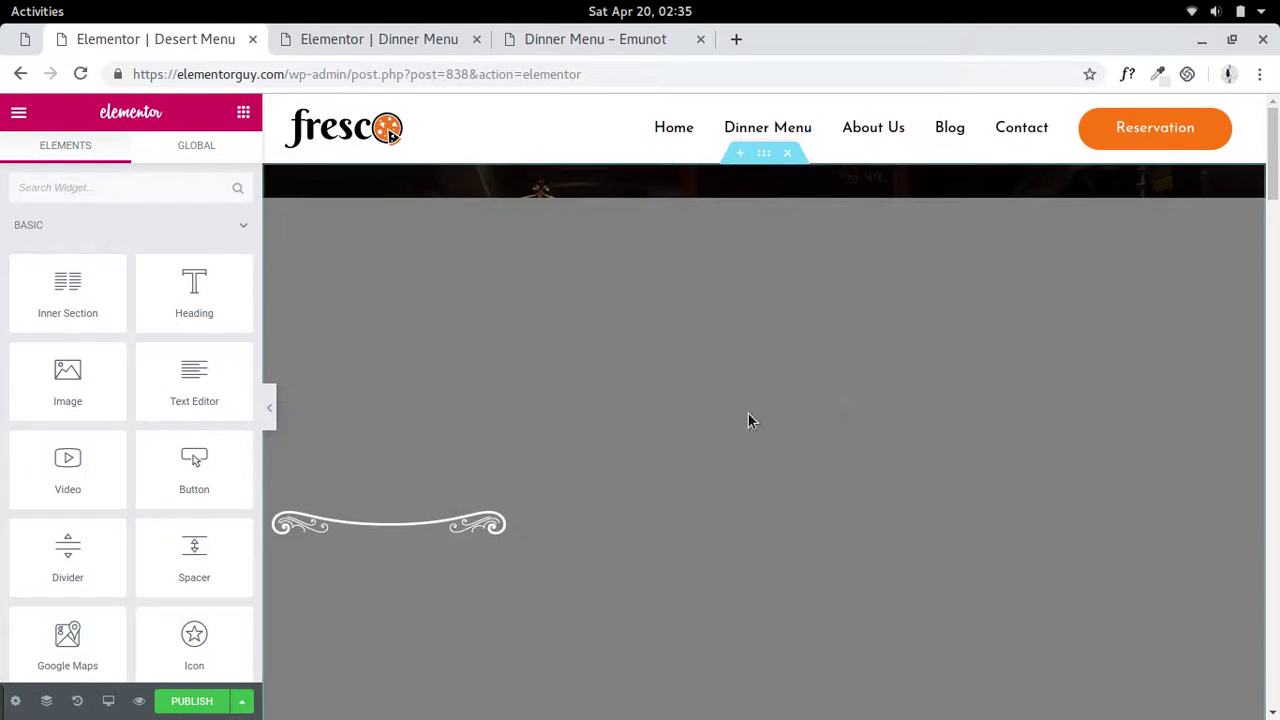
Scroll through the Desert Menu page to review the inserted sections down to the Platter section.
scroll(1277, 172, "down", 3)
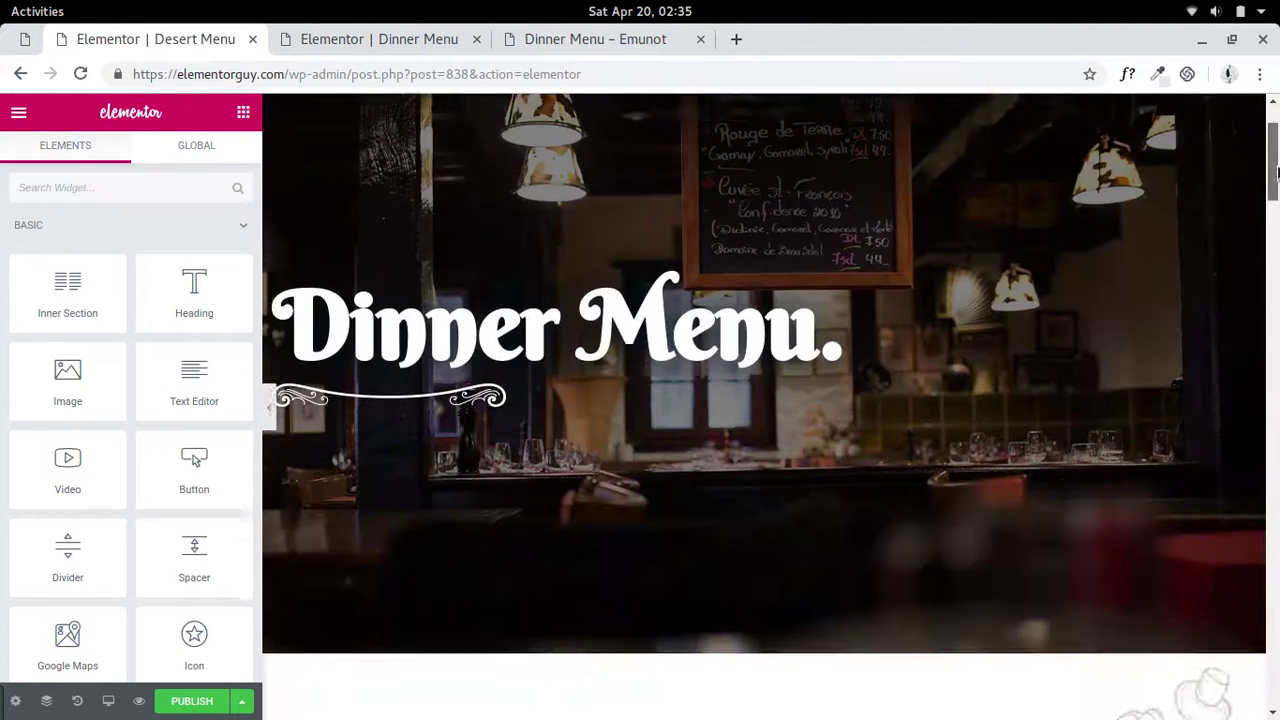
left_click_drag(1277, 172, 1277, 398)
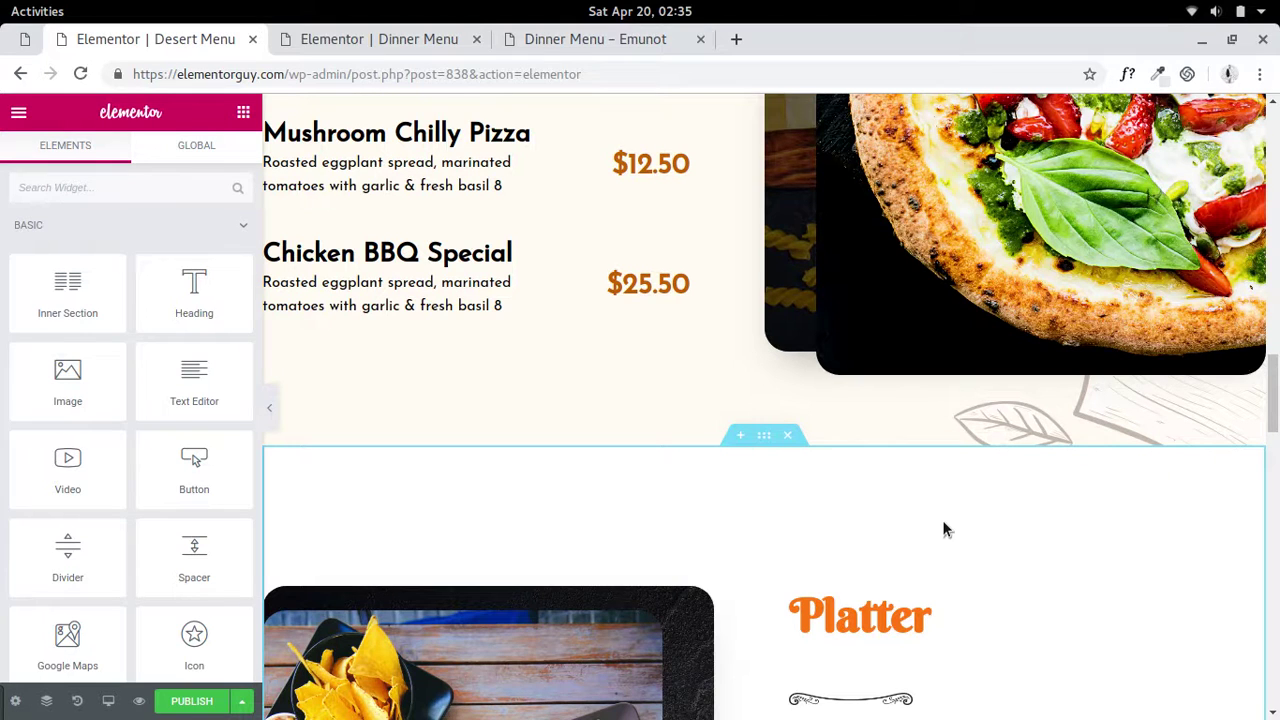
left_click_drag(1276, 398, 1276, 440)
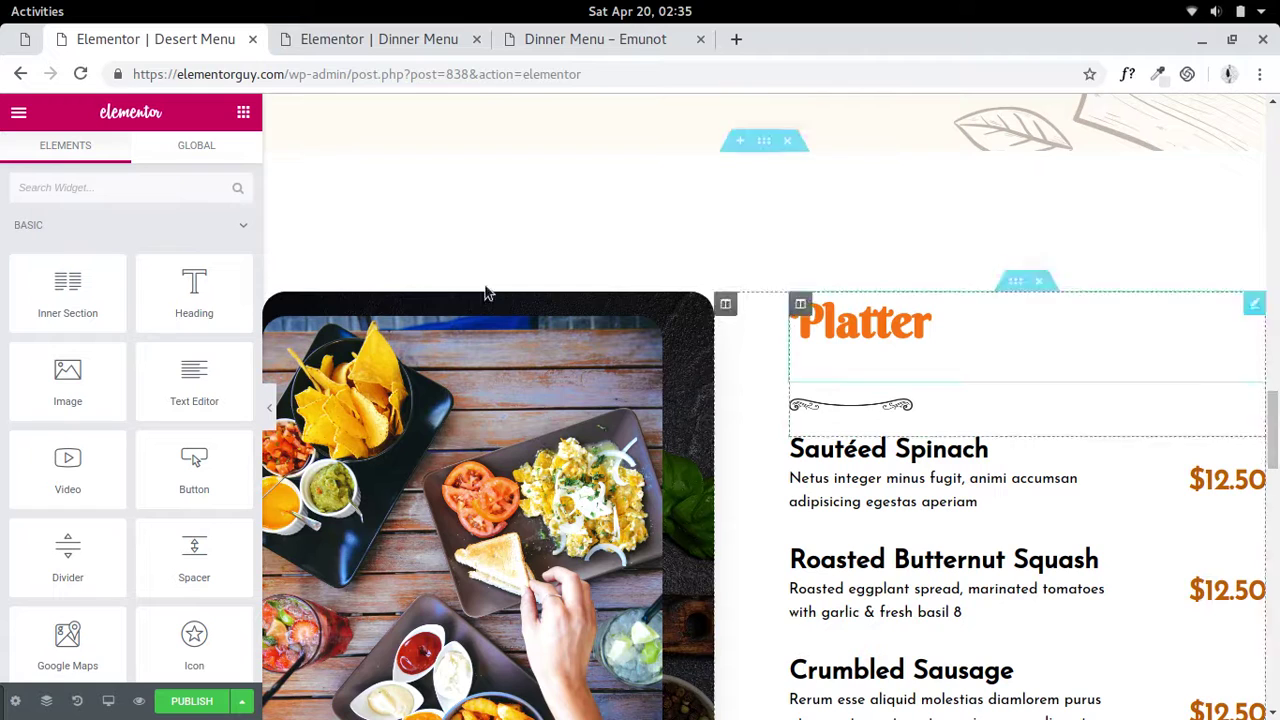
Exit the Desert Menu editor back to WordPress, confirming the leave prompt.
left_click(19, 113)
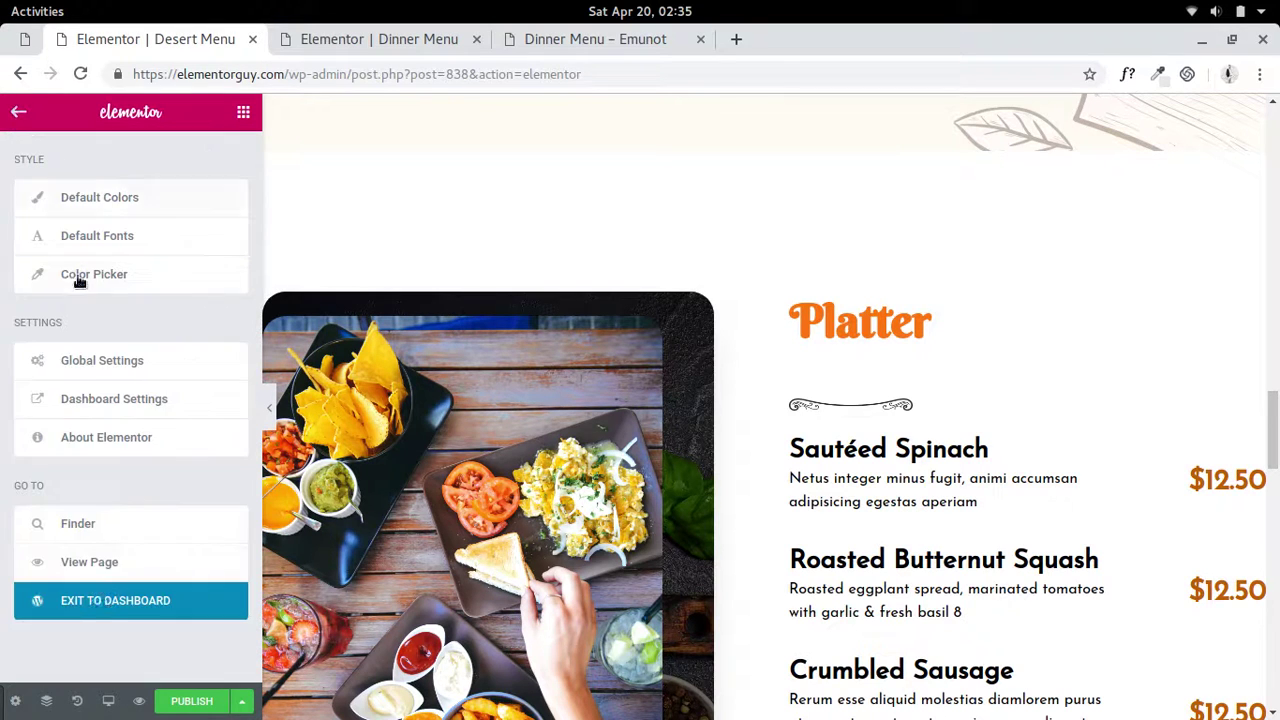
left_click(104, 605)
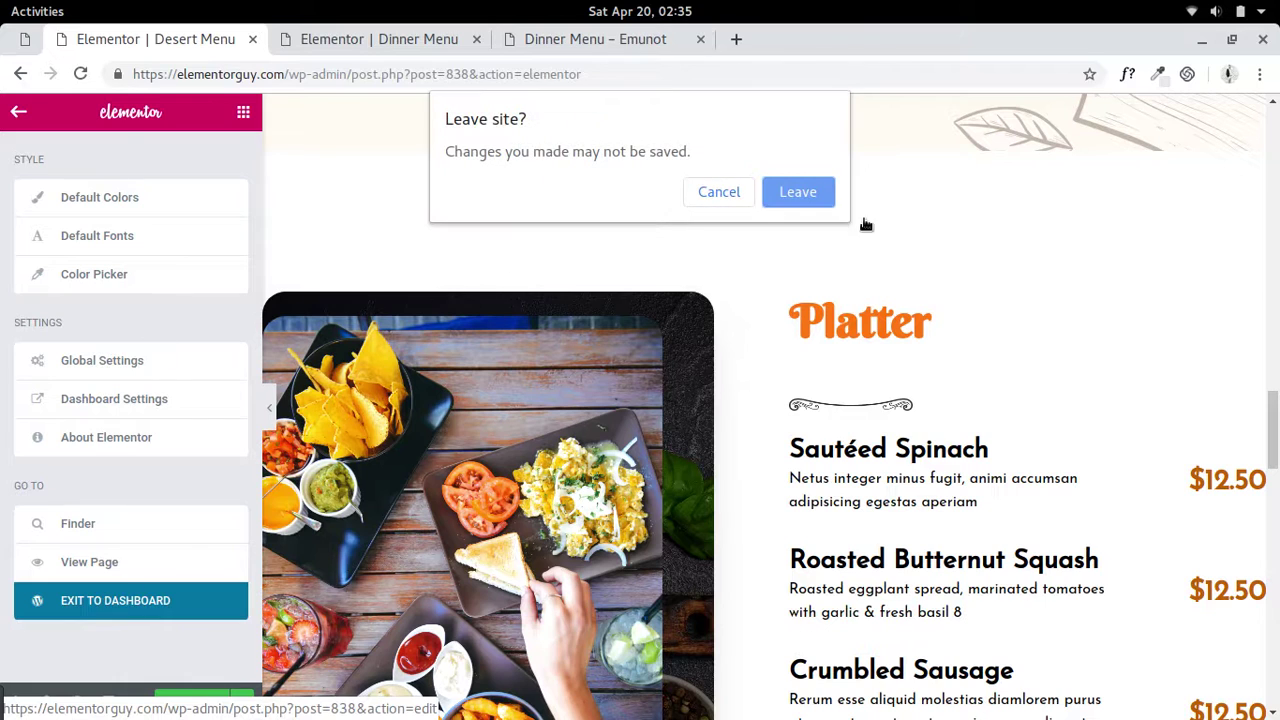
left_click(793, 191)
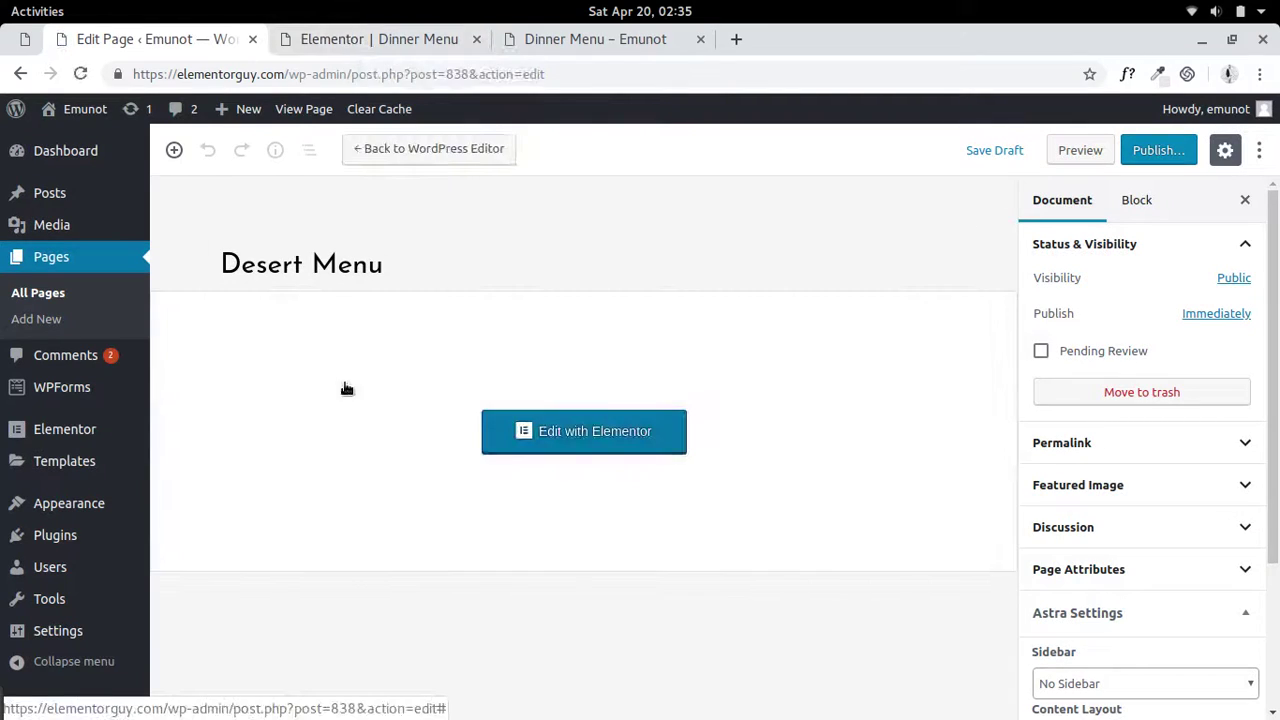
mouse_move(92, 542)
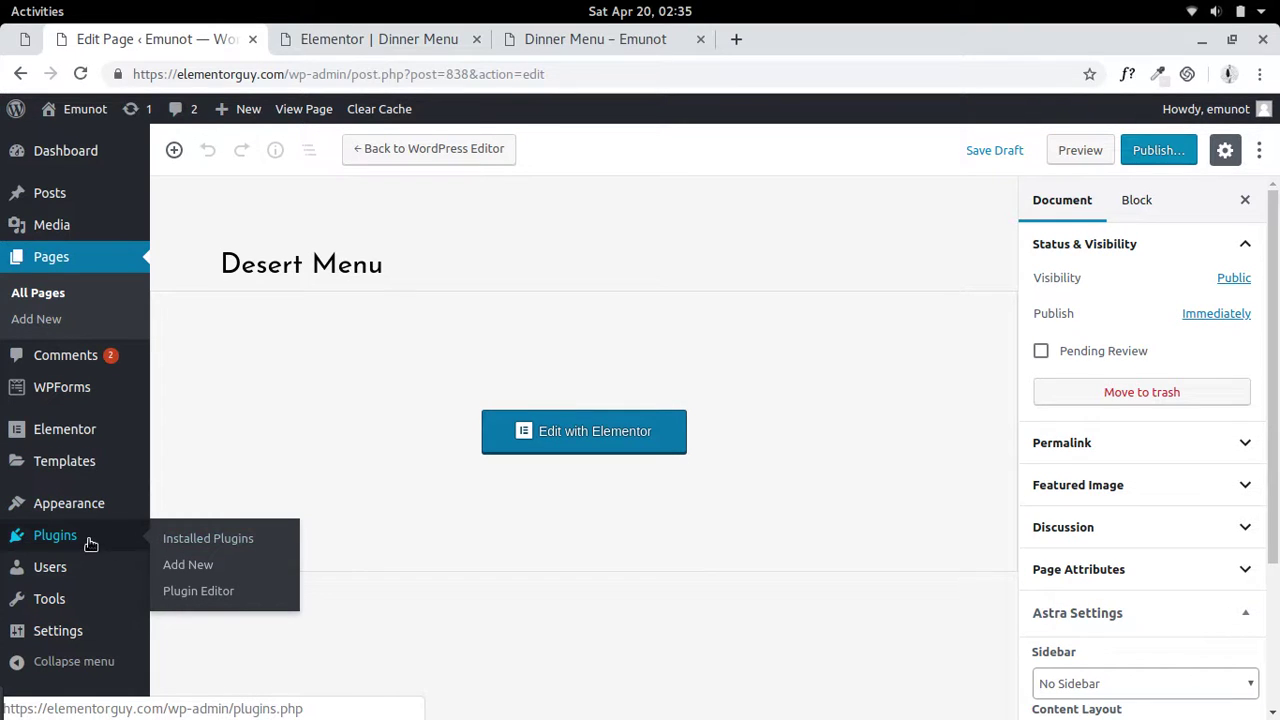
Search new plugins for 'dup', then install and activate Duplicate Post.
left_click(197, 566)
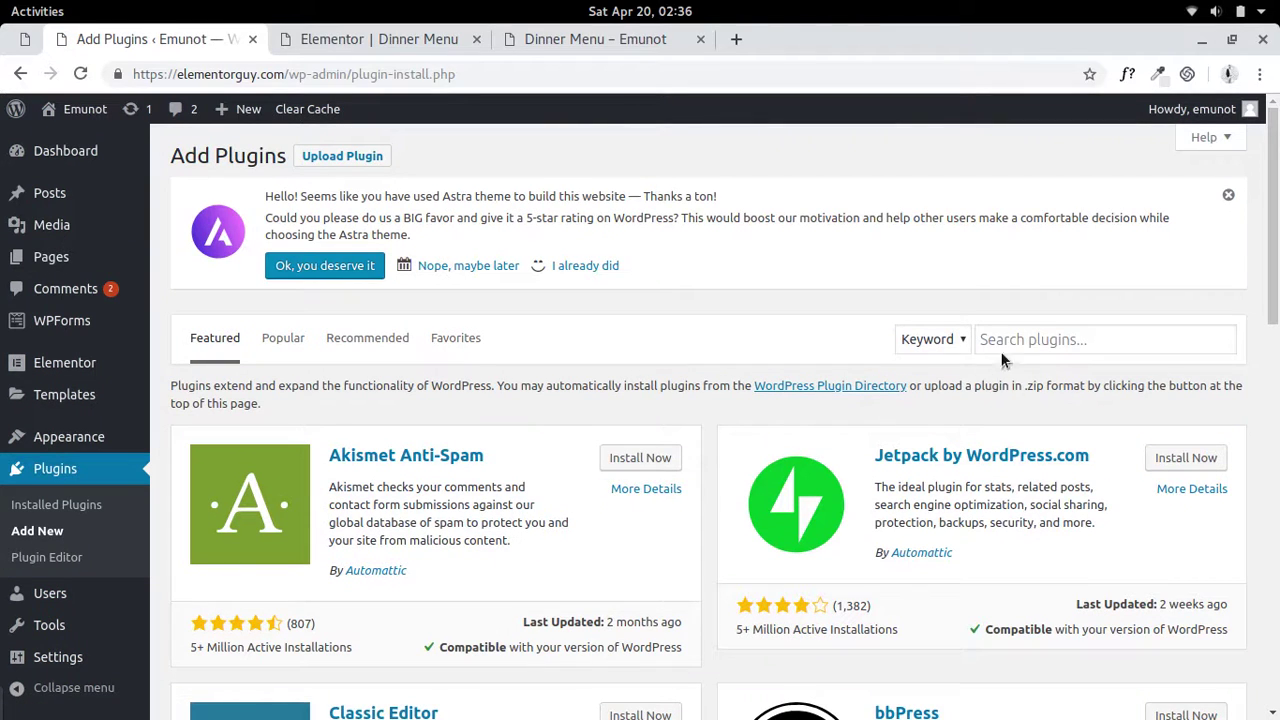
left_click(1022, 337)
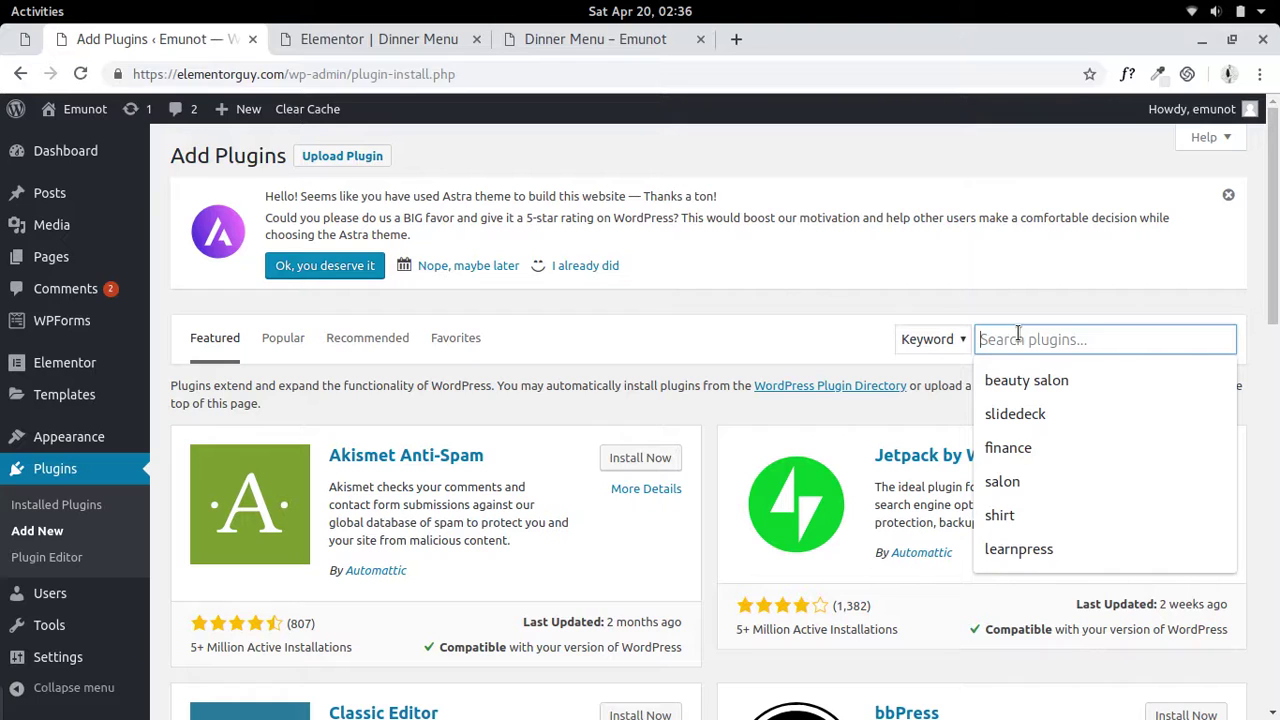
type("duplicate post")
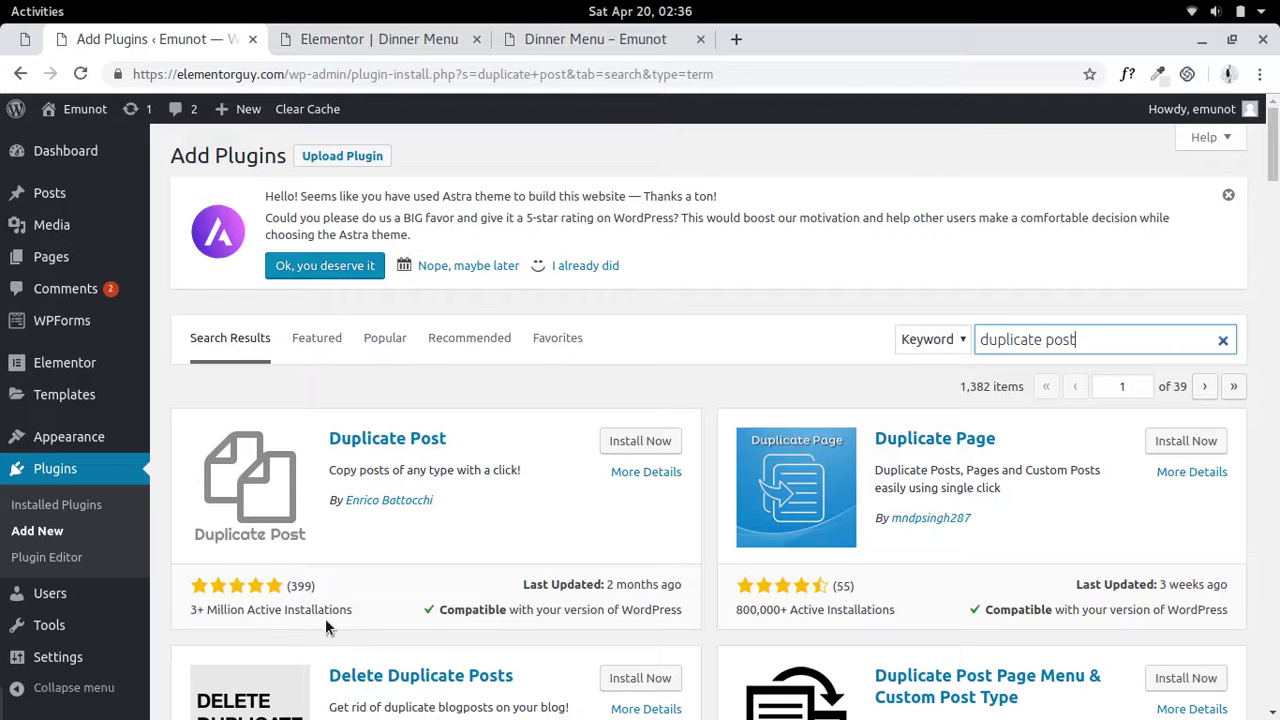
left_click(625, 448)
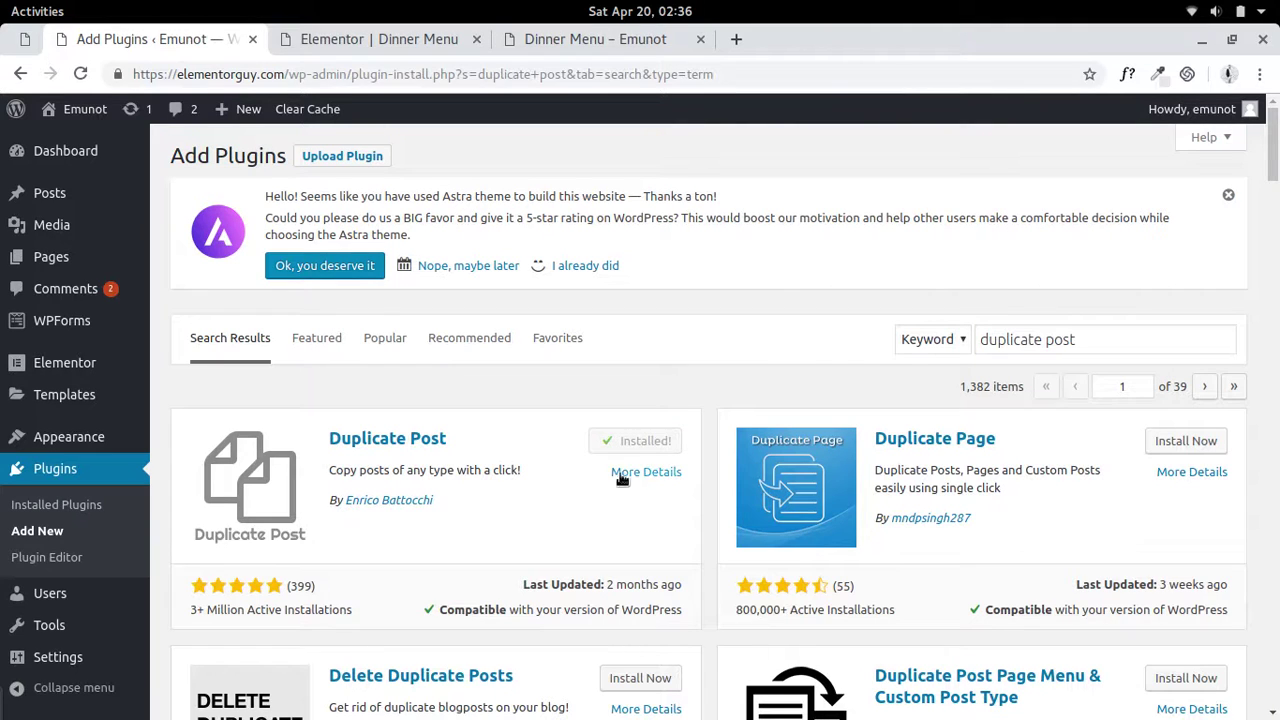
left_click(638, 448)
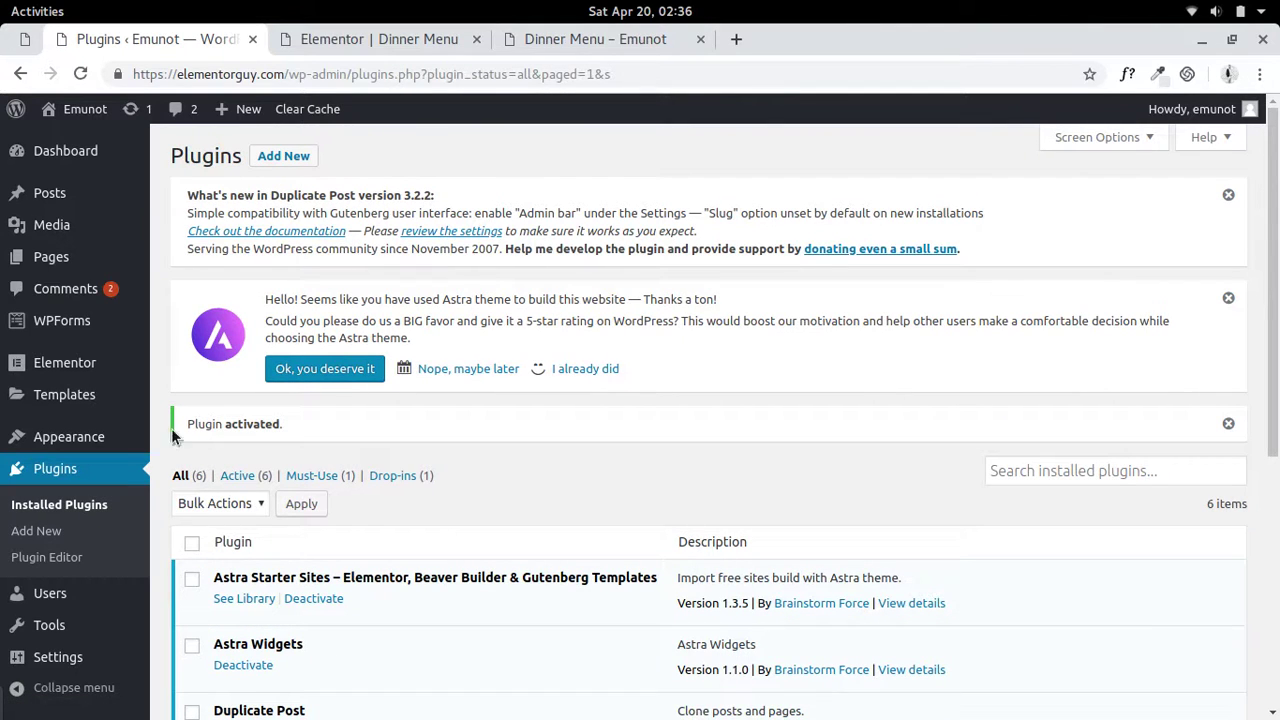
Clone the Dinner Menu page from the All Pages list using Duplicate Post.
mouse_move(94, 257)
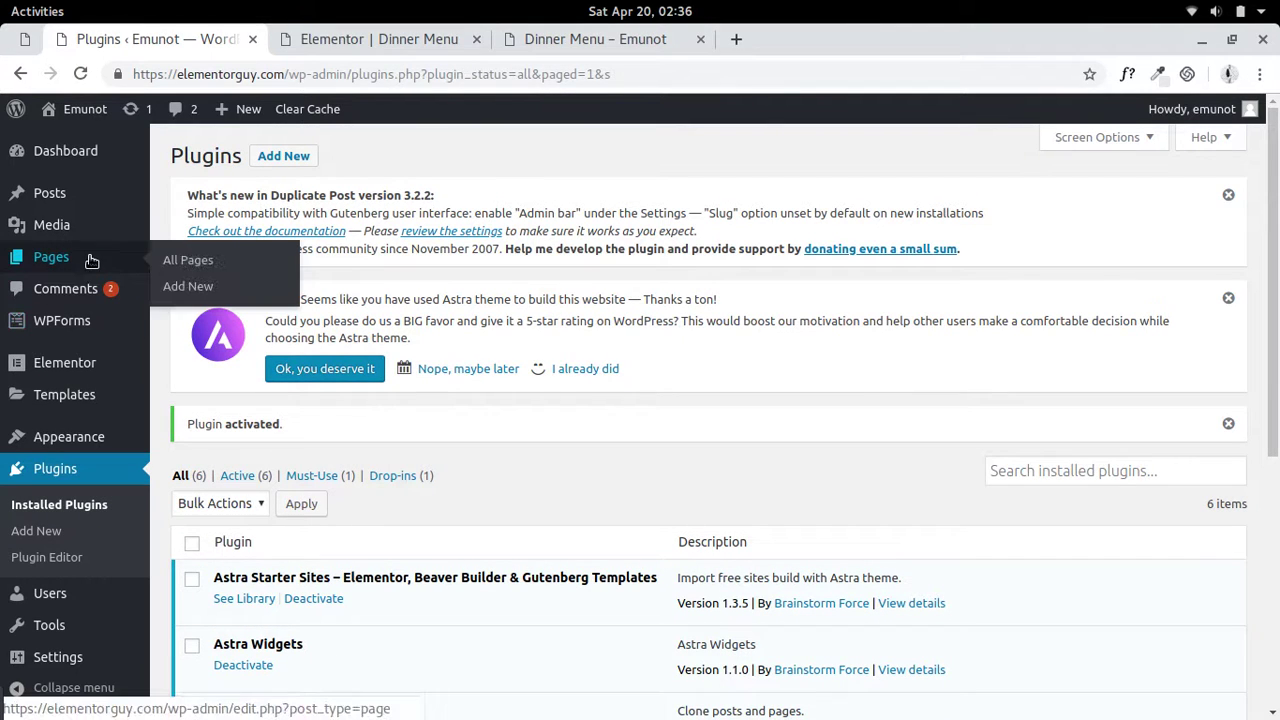
left_click(176, 262)
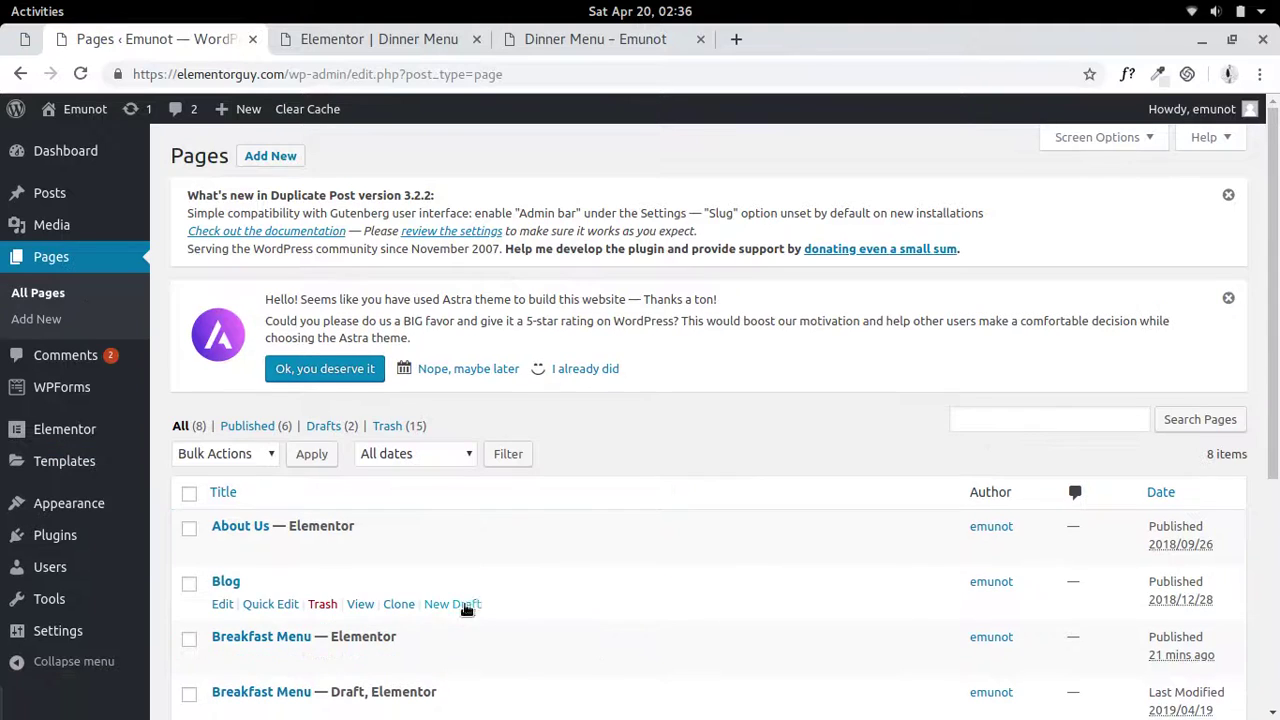
scroll(586, 548, "down", 3)
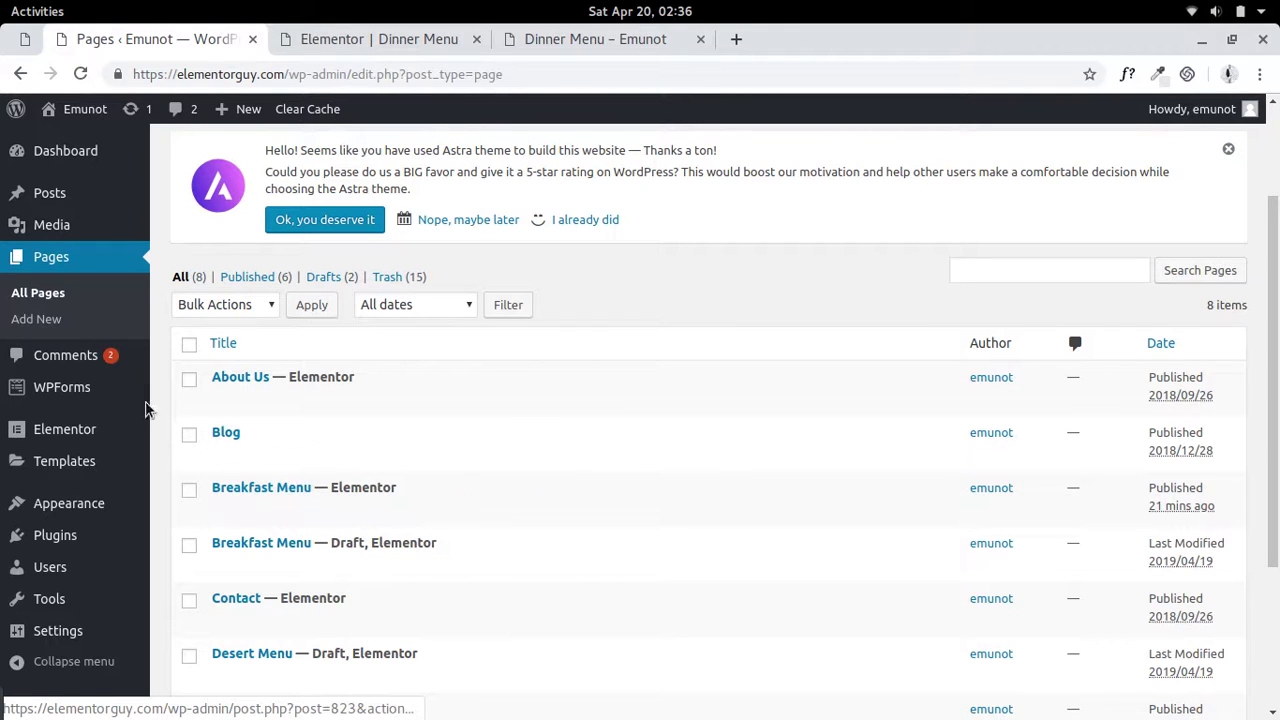
scroll(386, 571, "down", 4)
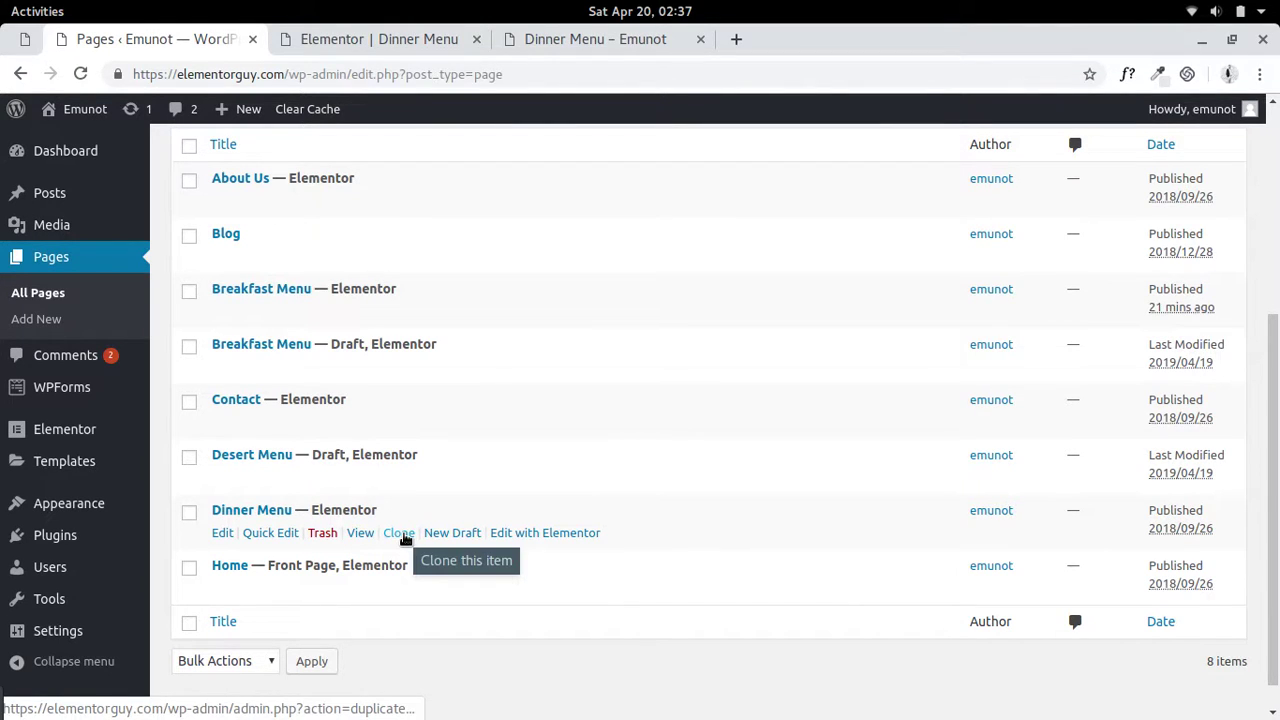
left_click(398, 534)
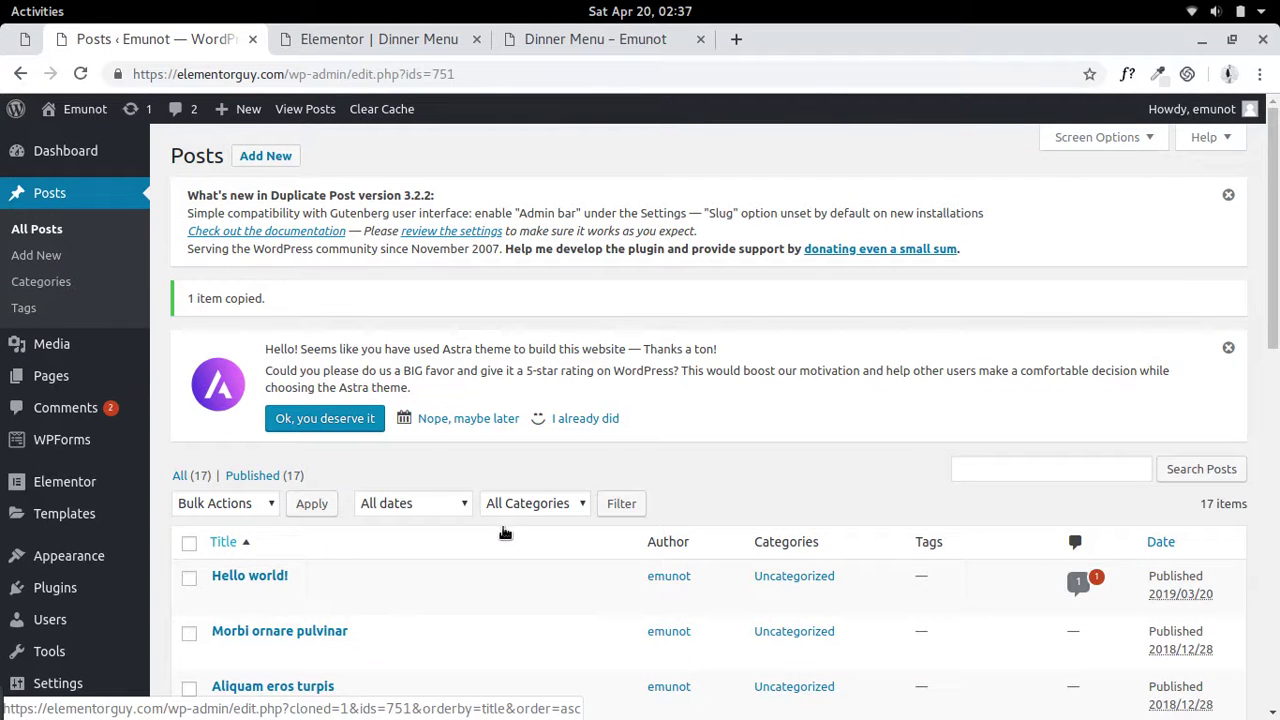
Go from the Posts screen back to All Pages and scroll to the Dinner Menu draft copy.
scroll(450, 560, "down", 6)
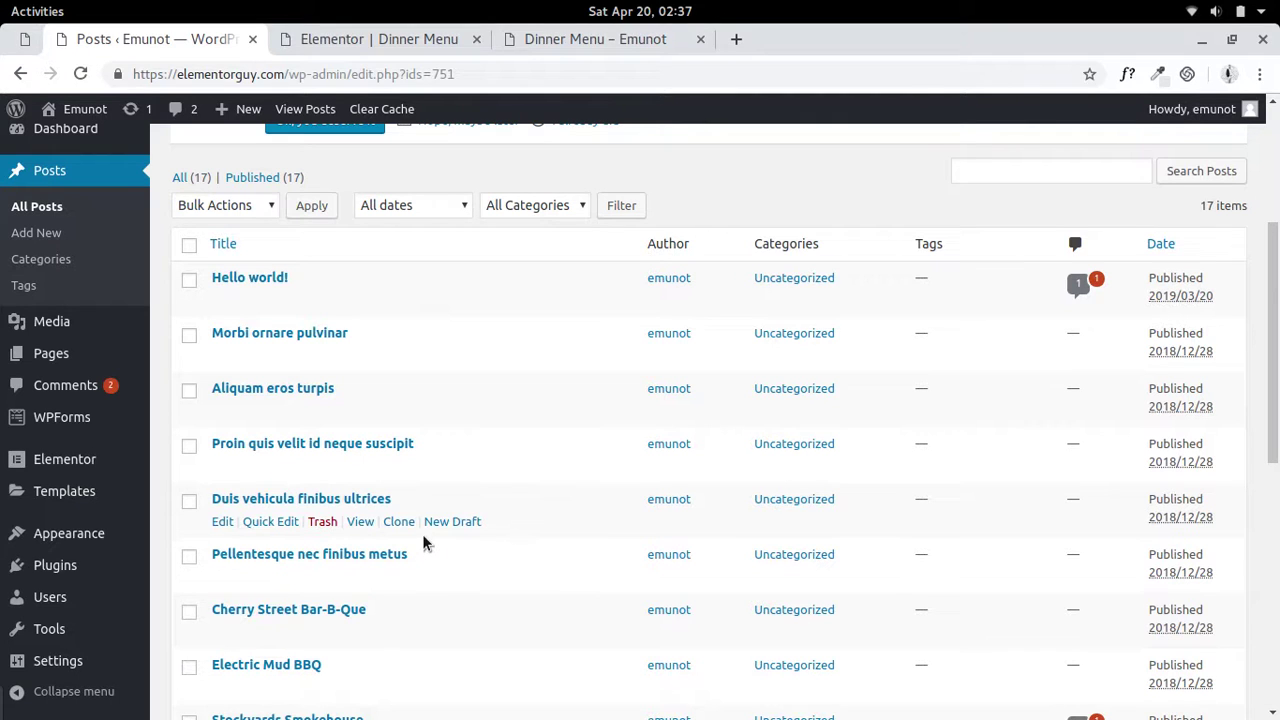
scroll(430, 545, "down", 4)
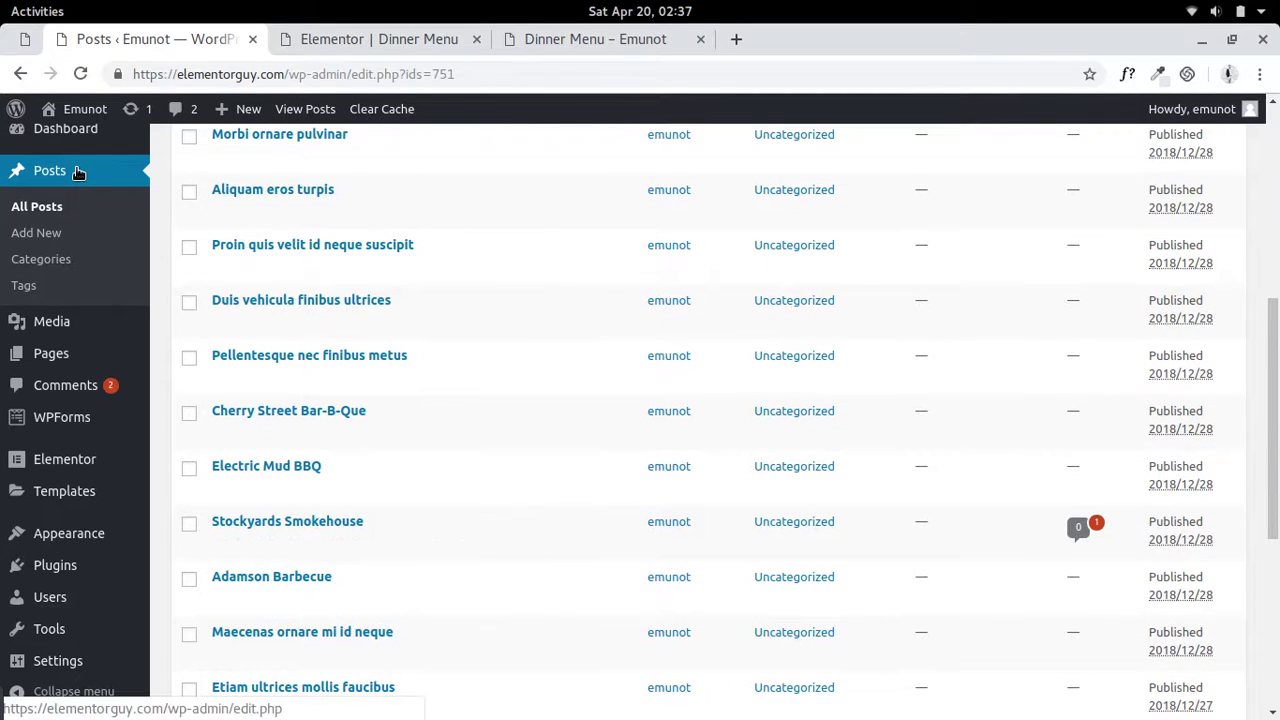
mouse_move(102, 357)
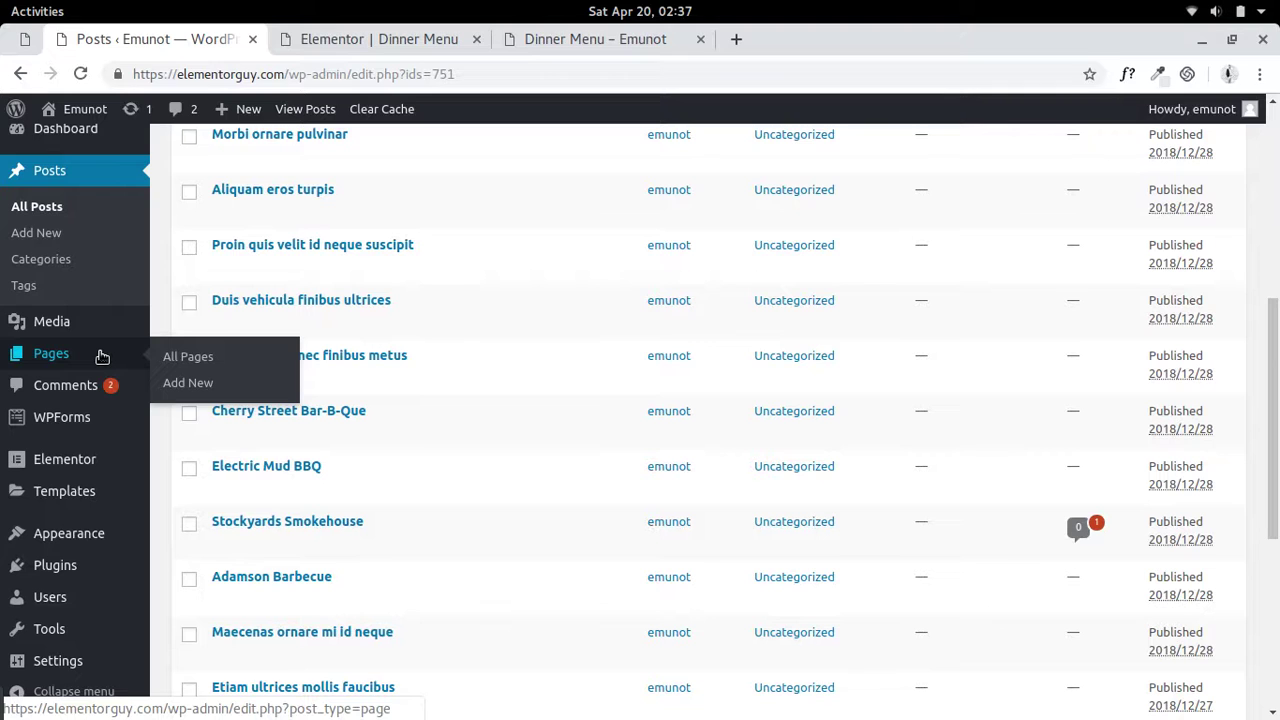
left_click(218, 357)
scroll(567, 425, "down", 5)
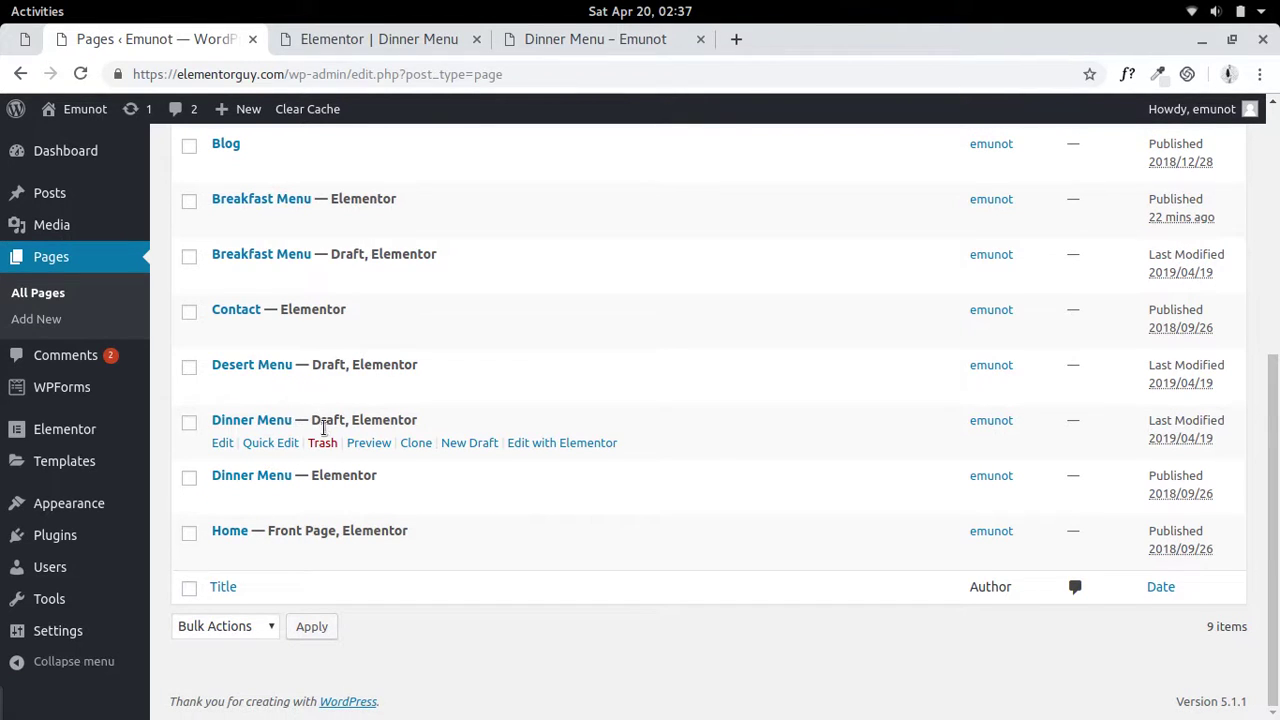
Quick-edit the Dinner Menu draft's title, replacing 'Dinner' with 'Lunch' to make 'Lunch Menu'.
double_click(318, 421)
left_click(322, 420)
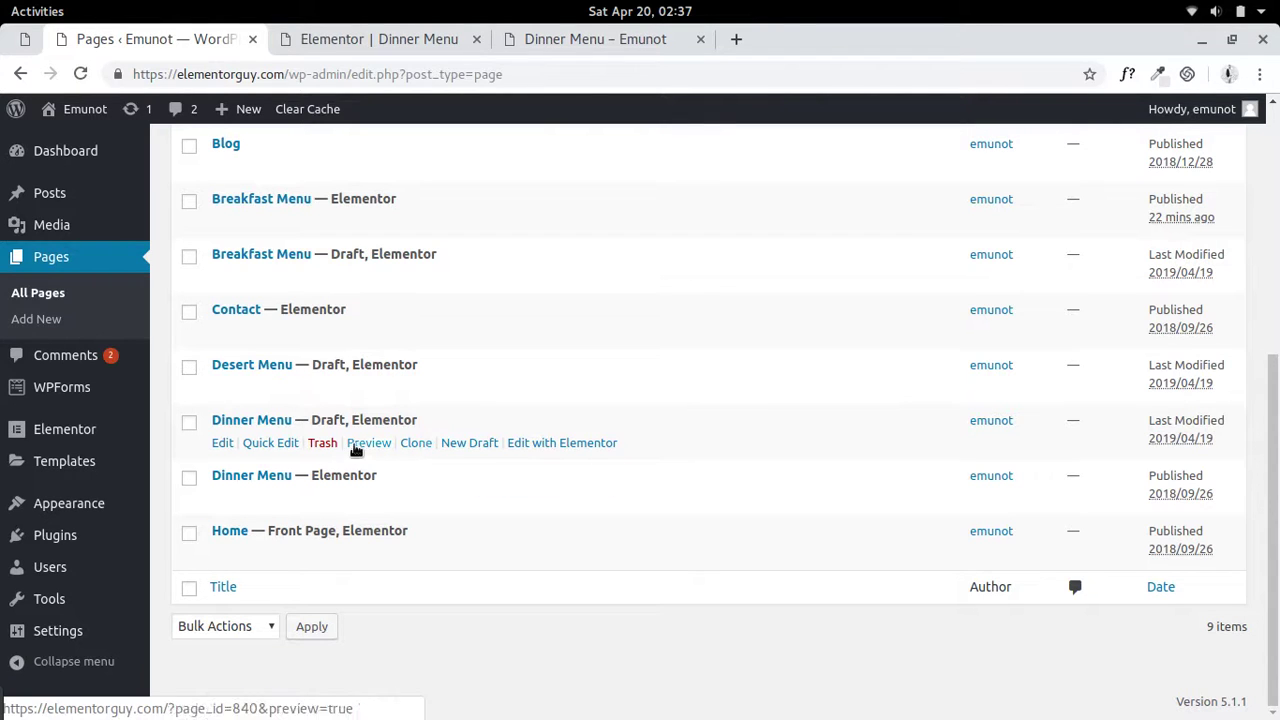
left_click(277, 446)
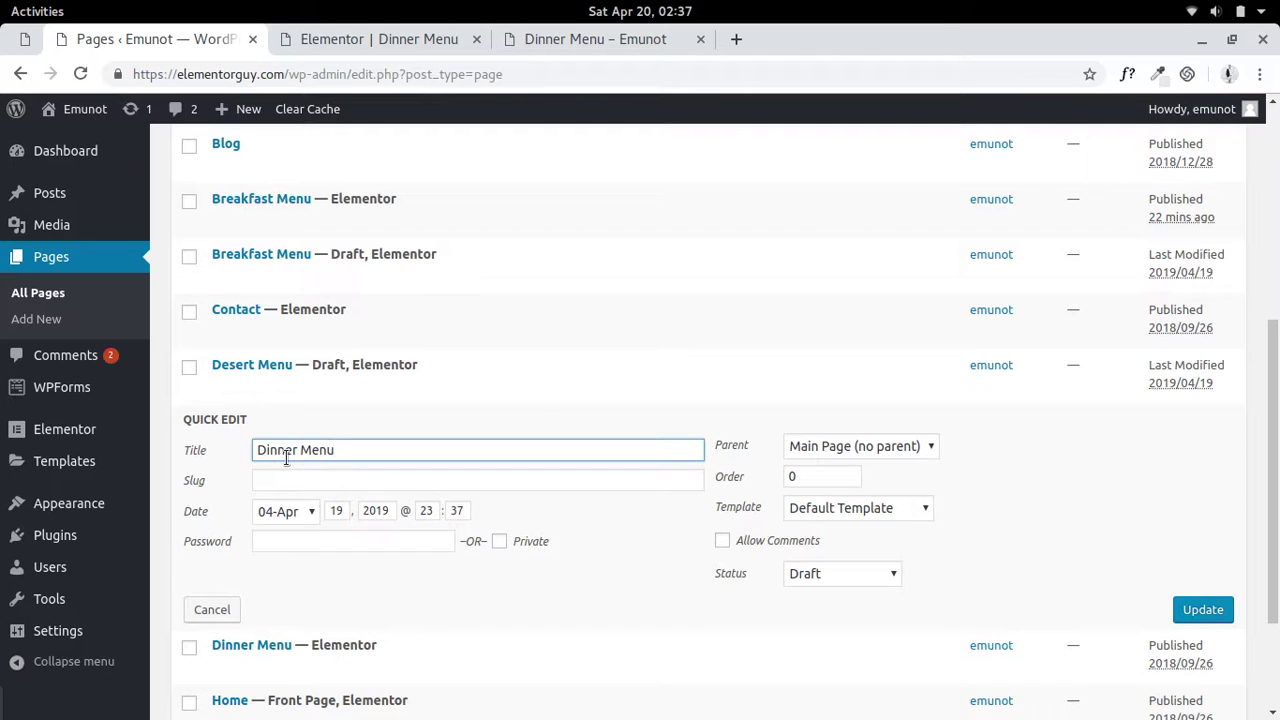
double_click(280, 450)
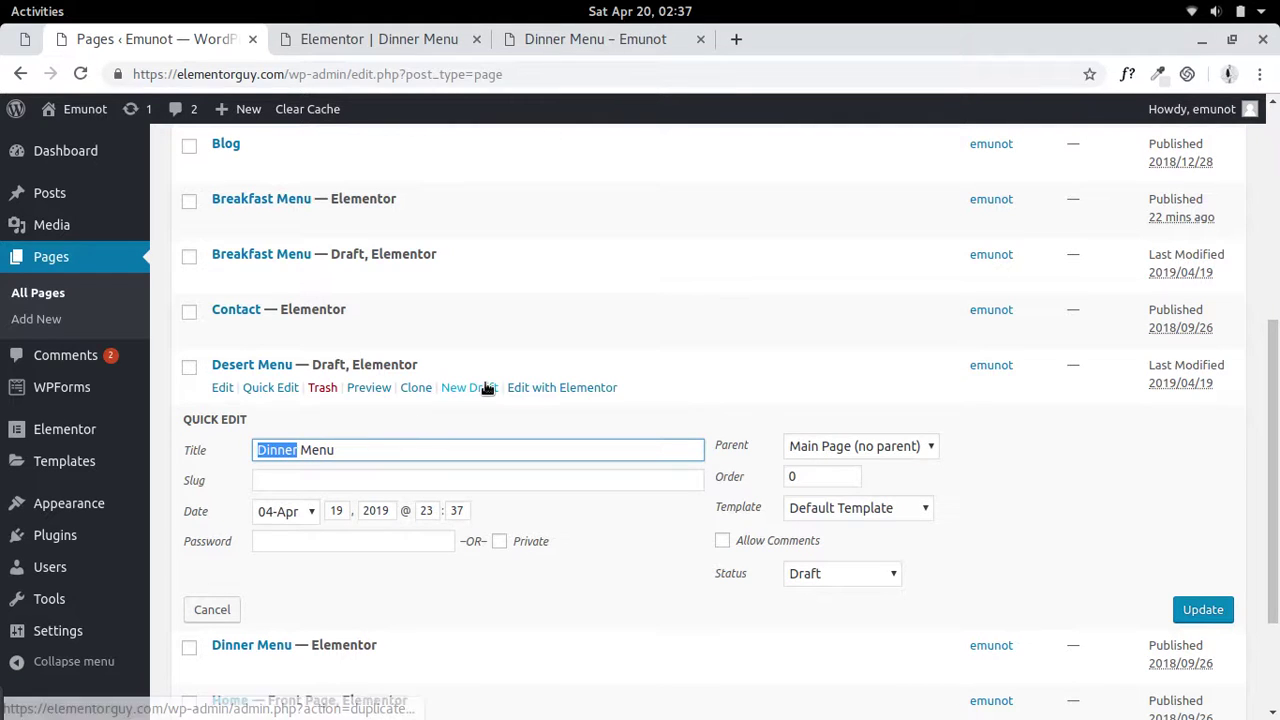
type("Lunch")
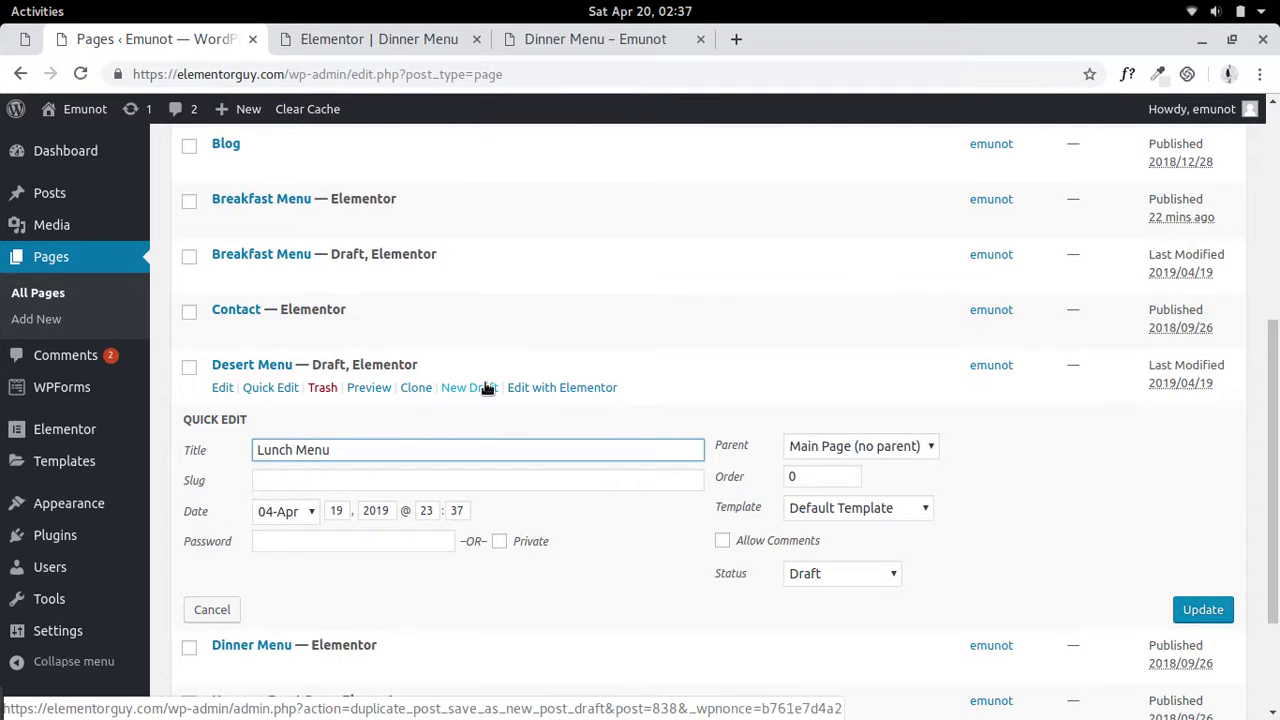
left_click(1200, 610)
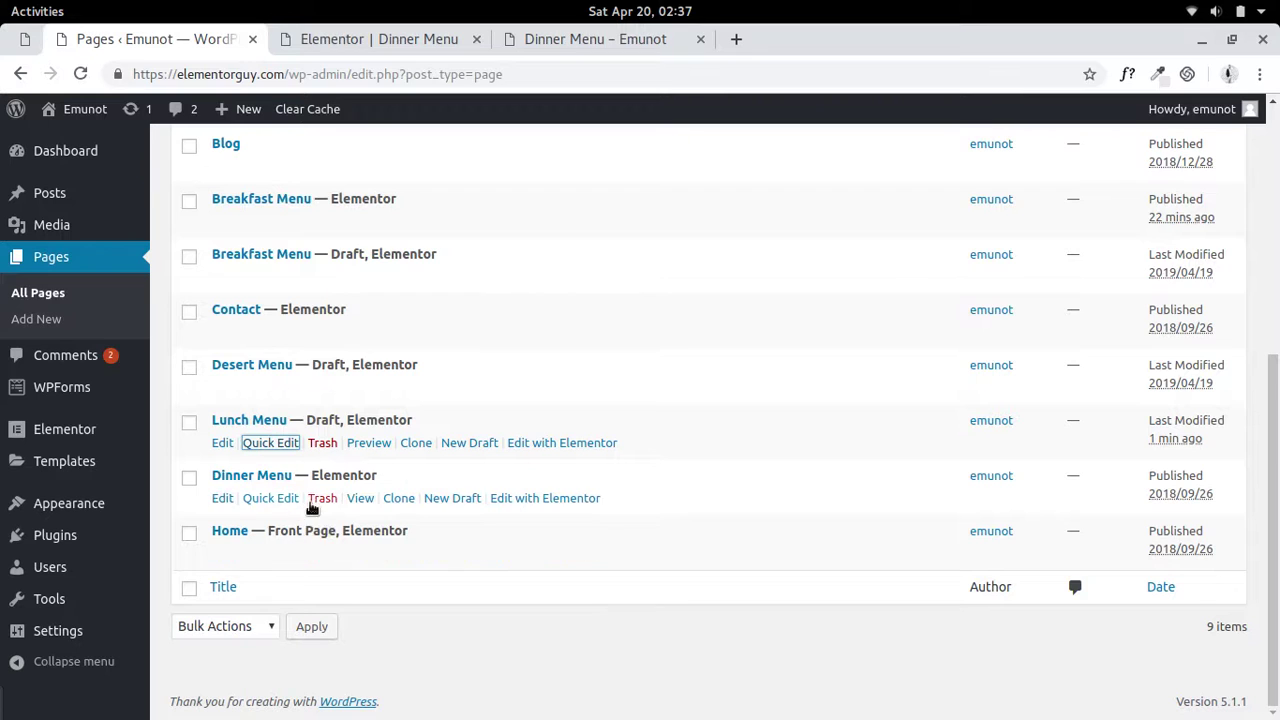
Open the live Dinner Menu page and the Lunch Menu preview in new tabs.
right_click(357, 499)
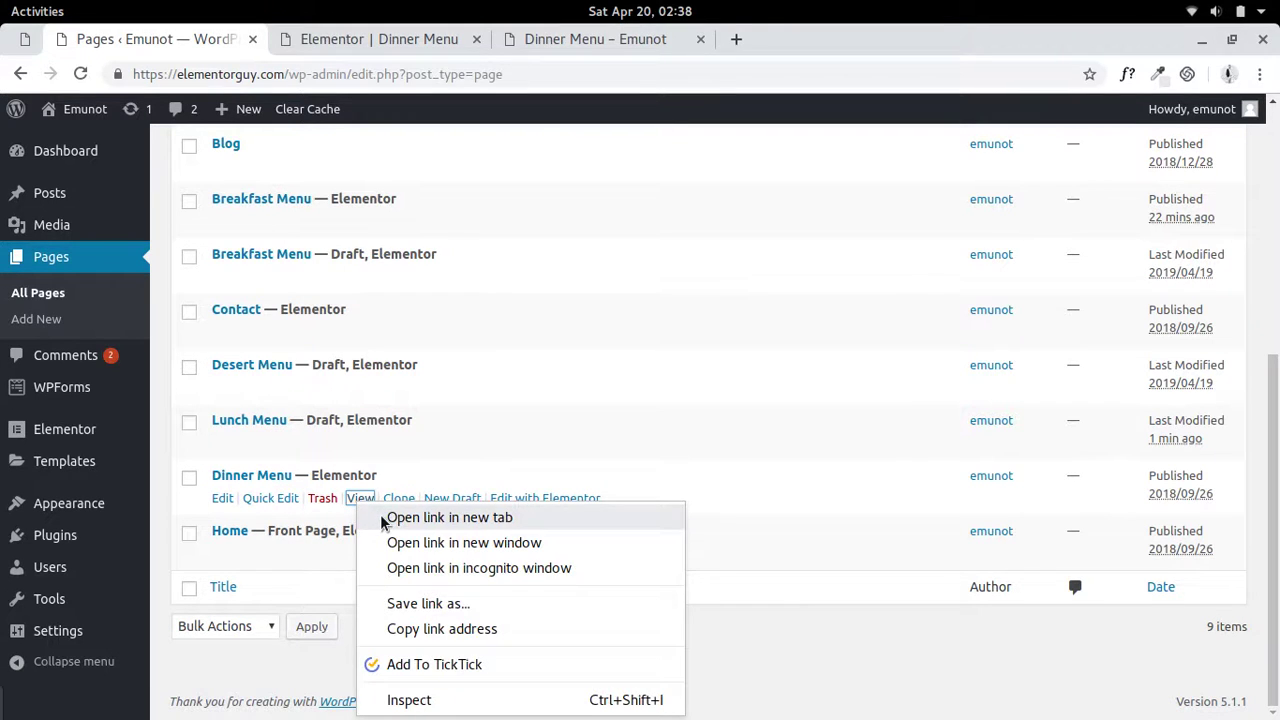
left_click(449, 517)
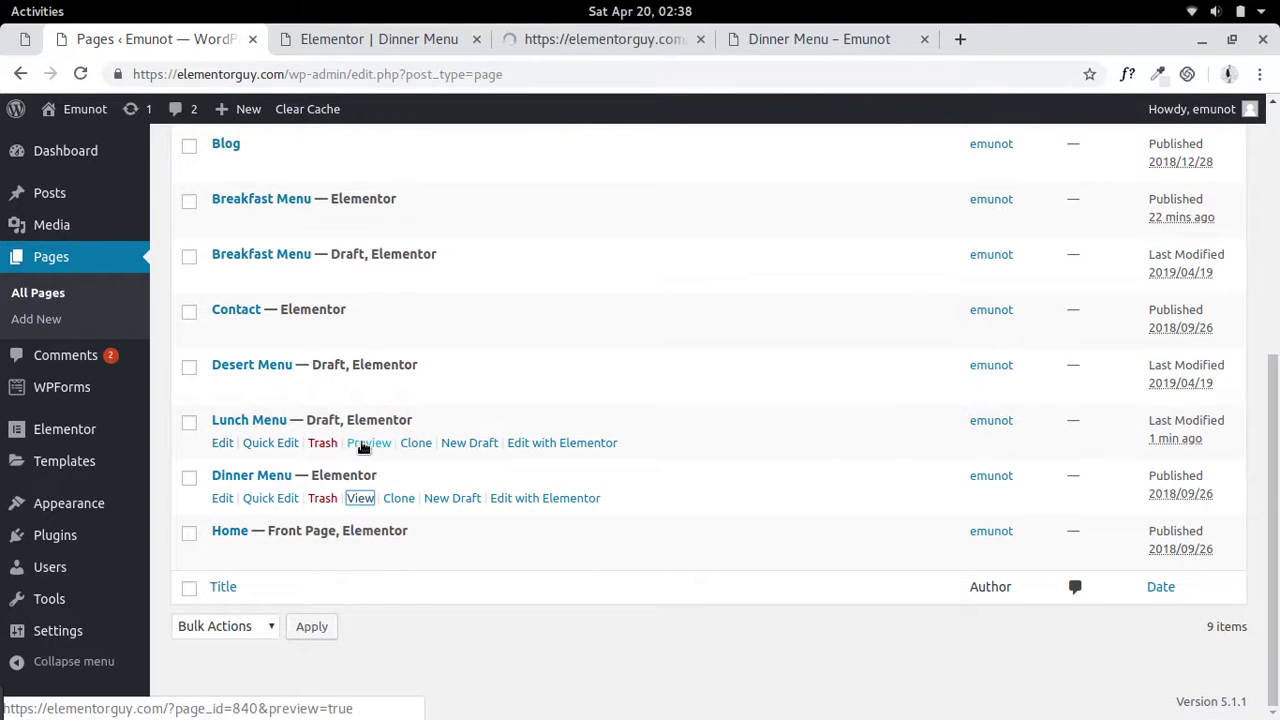
right_click(363, 446)
left_click(430, 460)
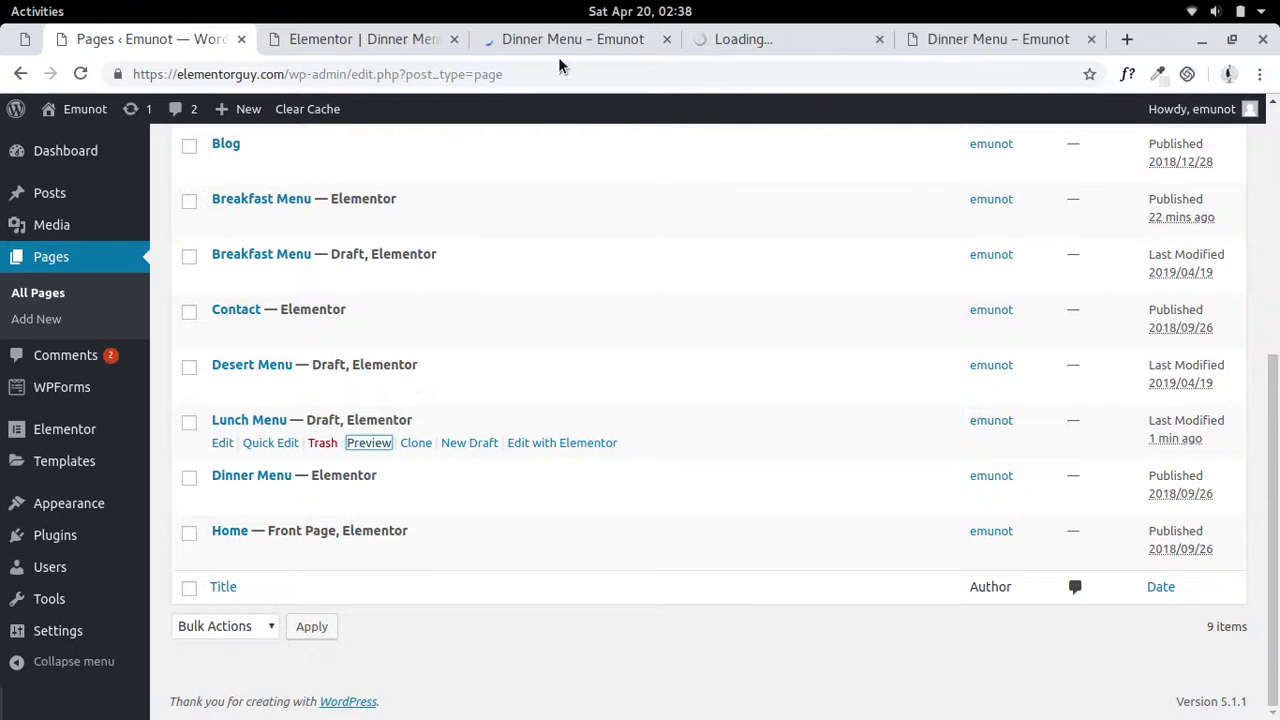
Compare the two tabs, scrolling the Lunch Menu preview to check its hero and Pasta dishes.
left_click(600, 40)
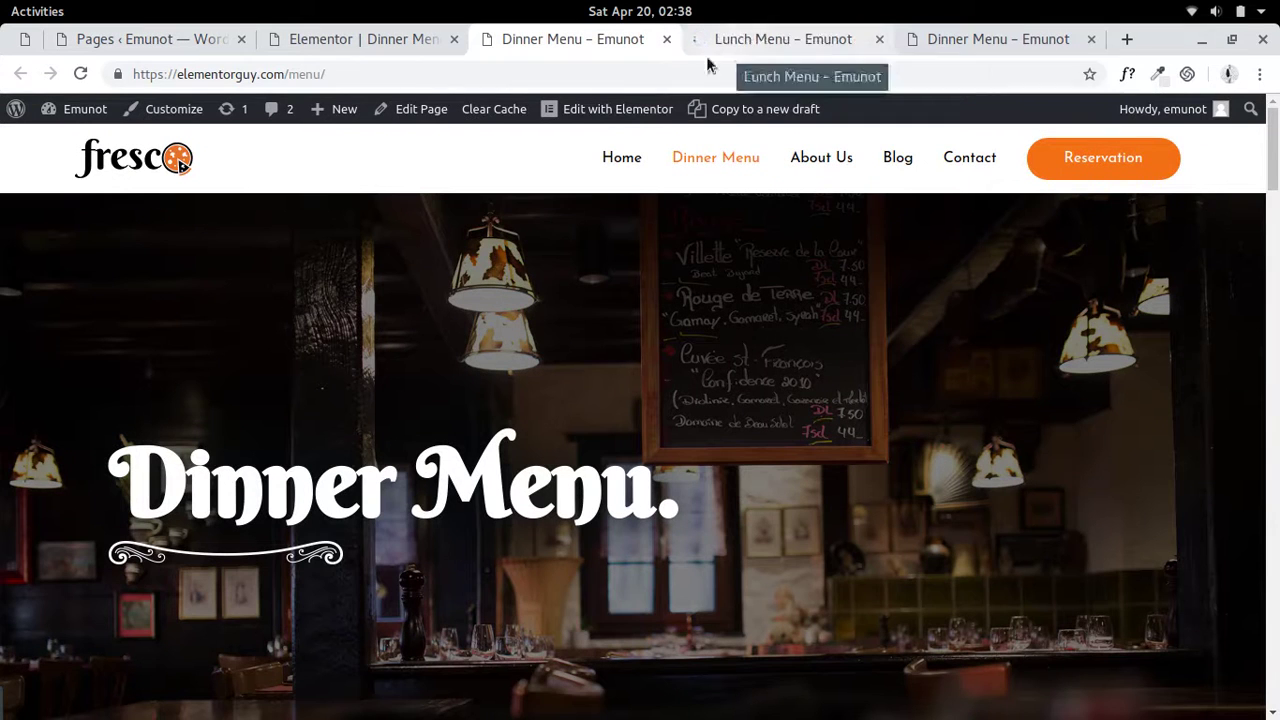
left_click(735, 42)
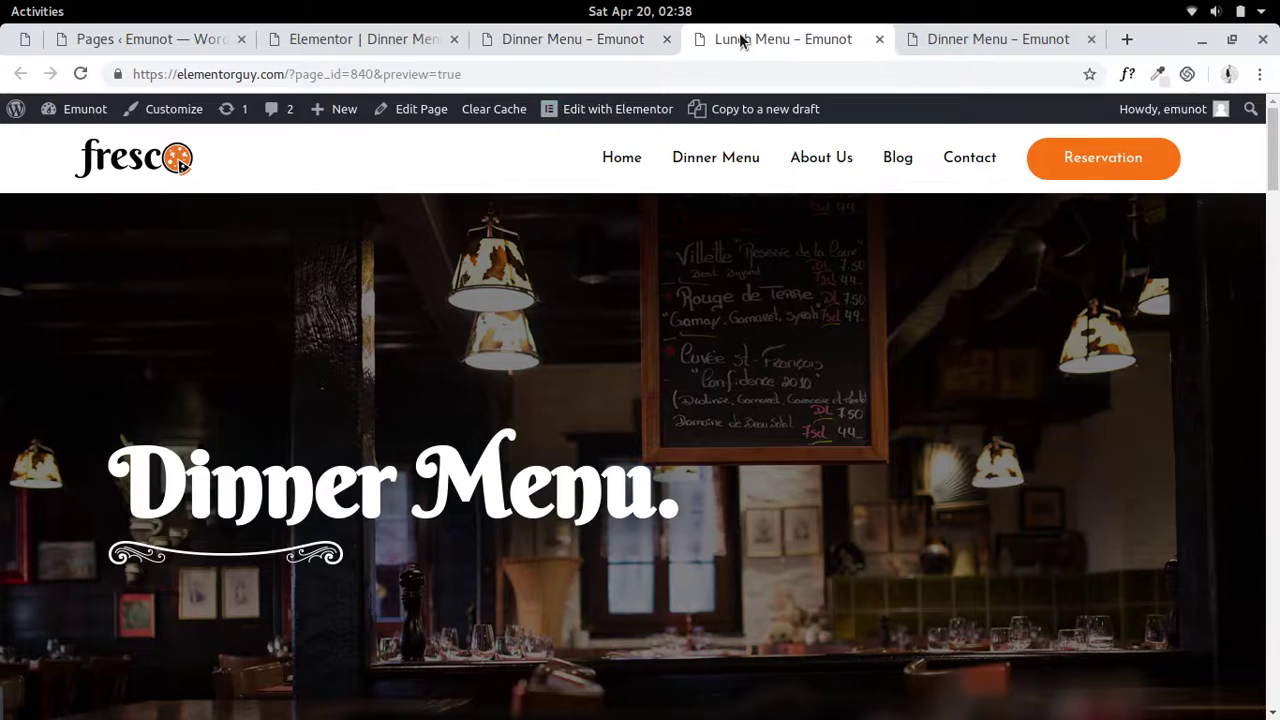
scroll(651, 548, "down", 2)
scroll(651, 548, "up", 2)
scroll(466, 480, "down", 5)
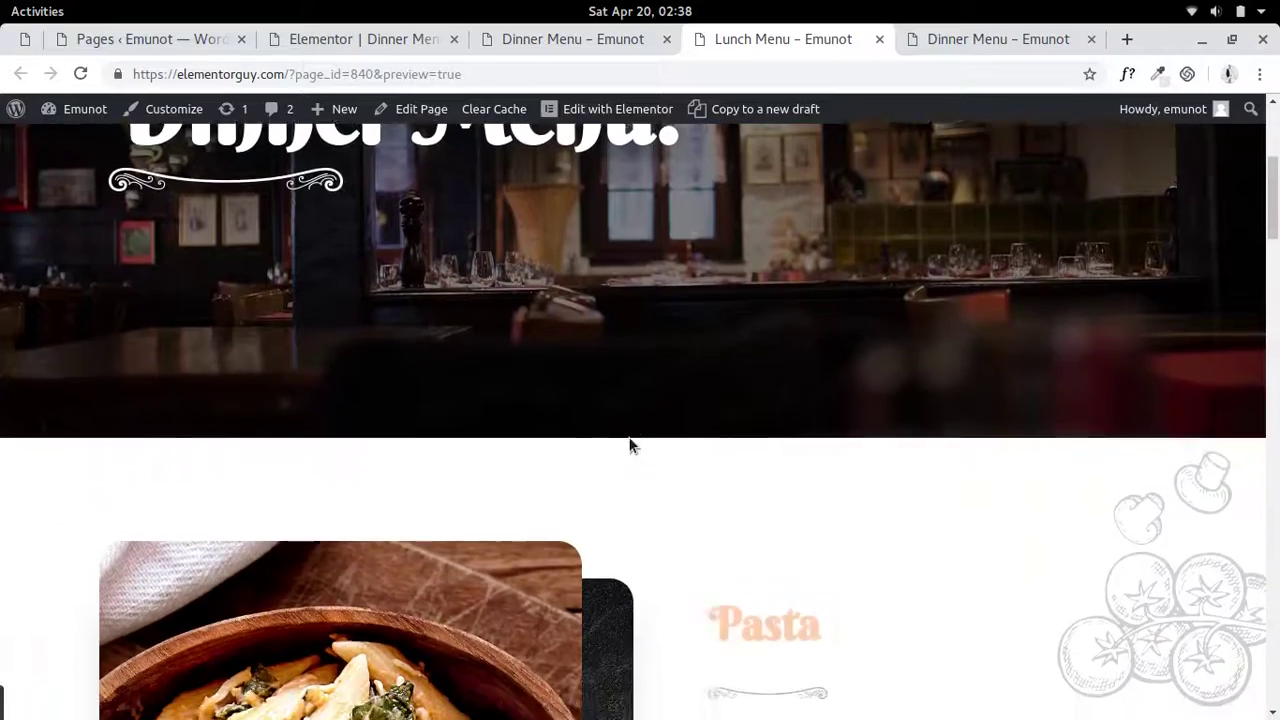
scroll(657, 453, "down", 3)
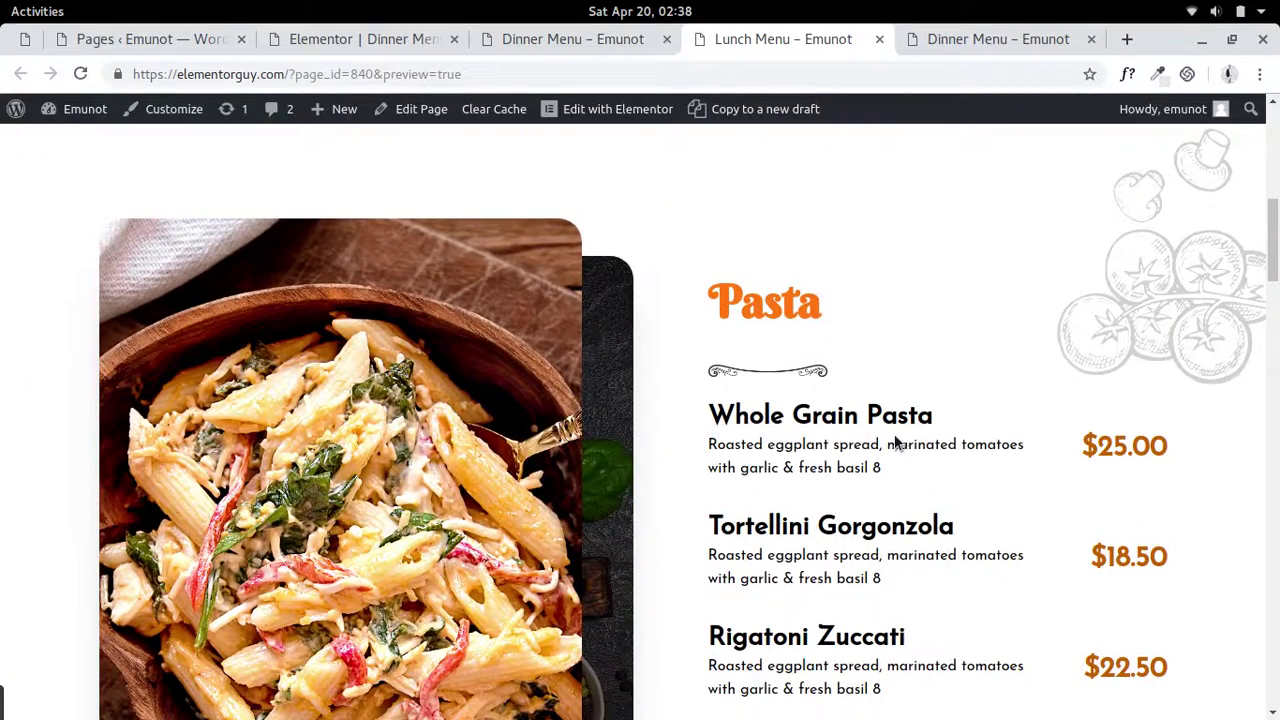
scroll(895, 443, "down", 3)
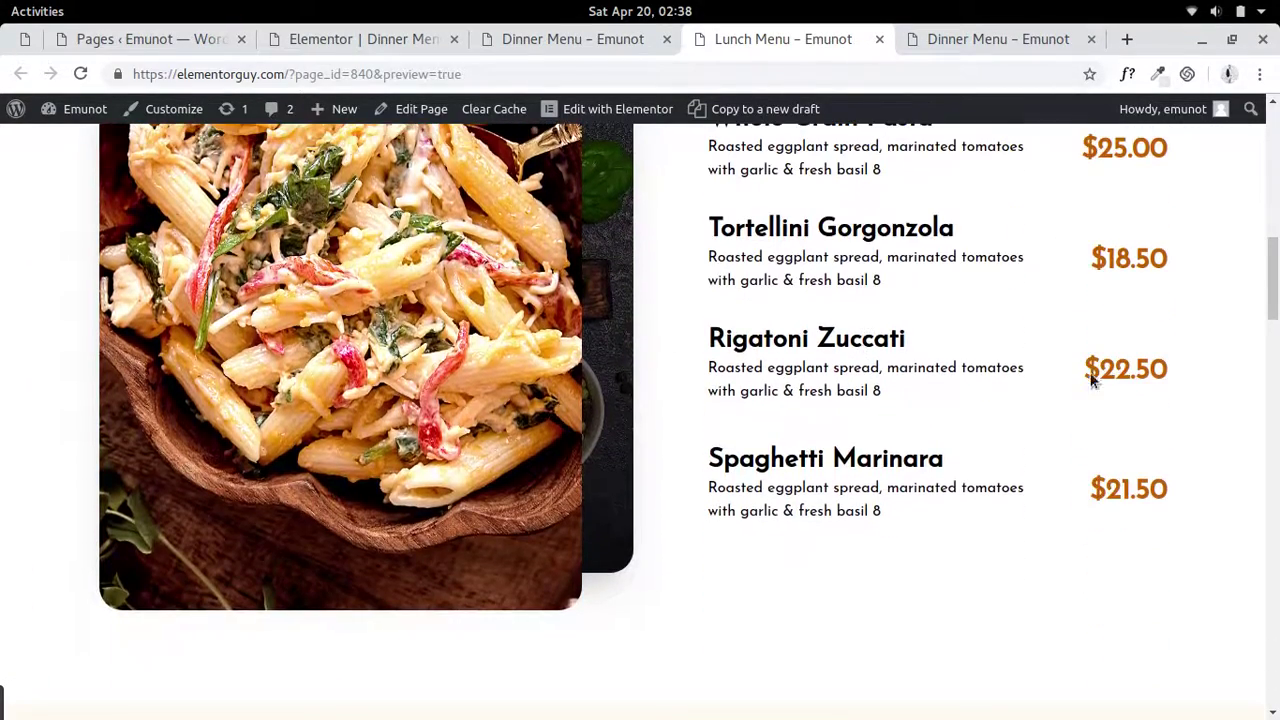
scroll(842, 360, "up", 3)
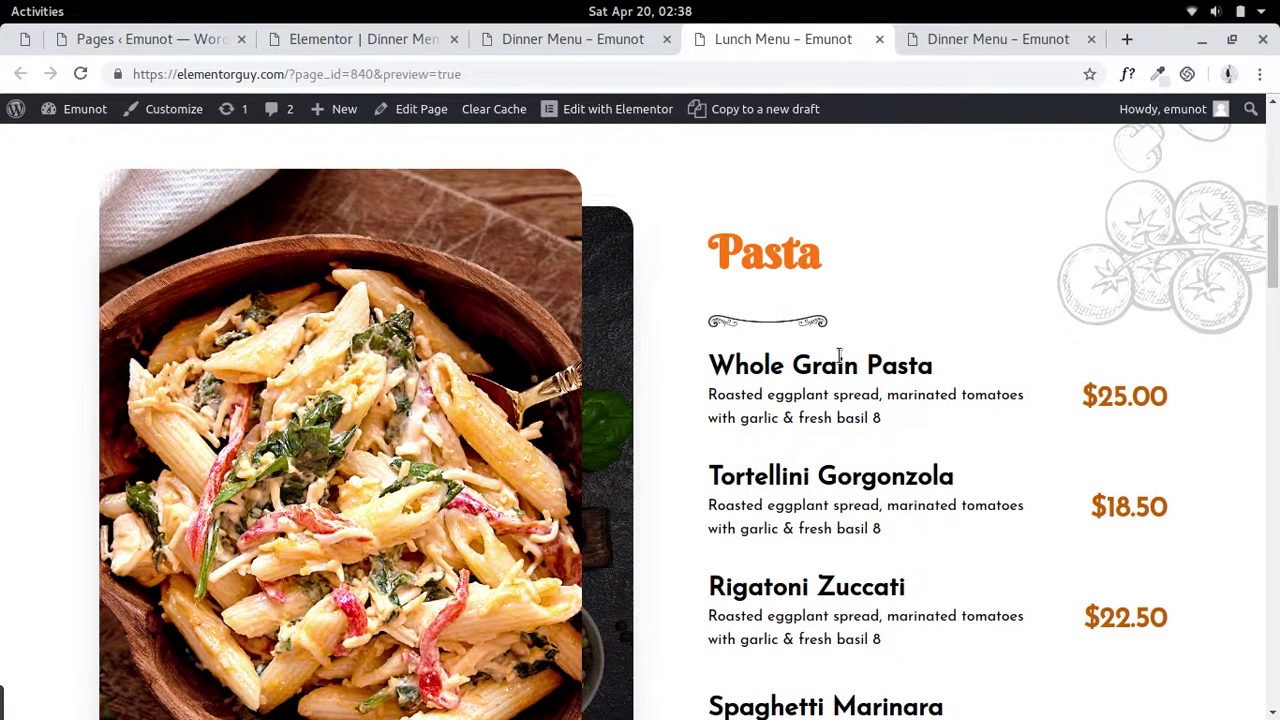